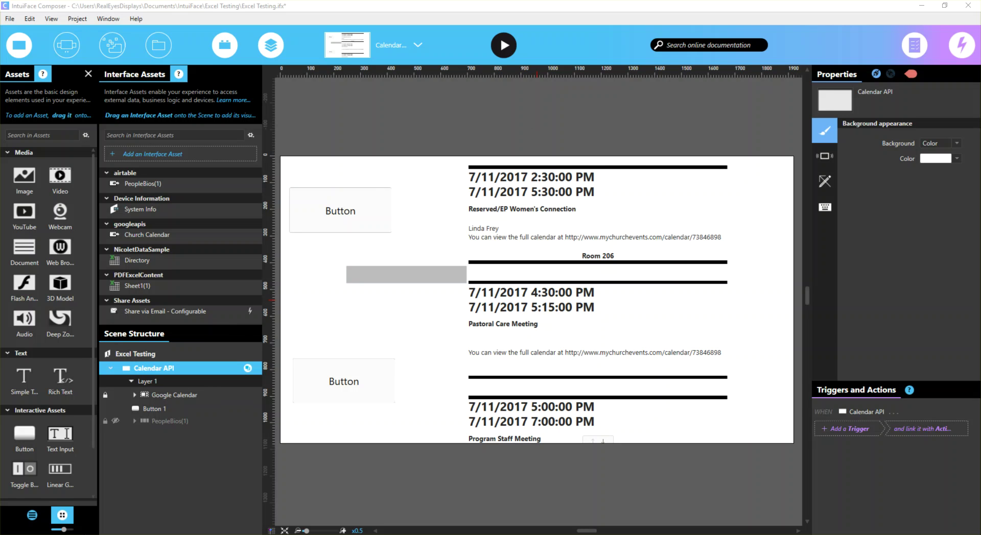
Switch from IntuiFace Composer to the Chrome window showing the Google API Library
left_click(81, 490)
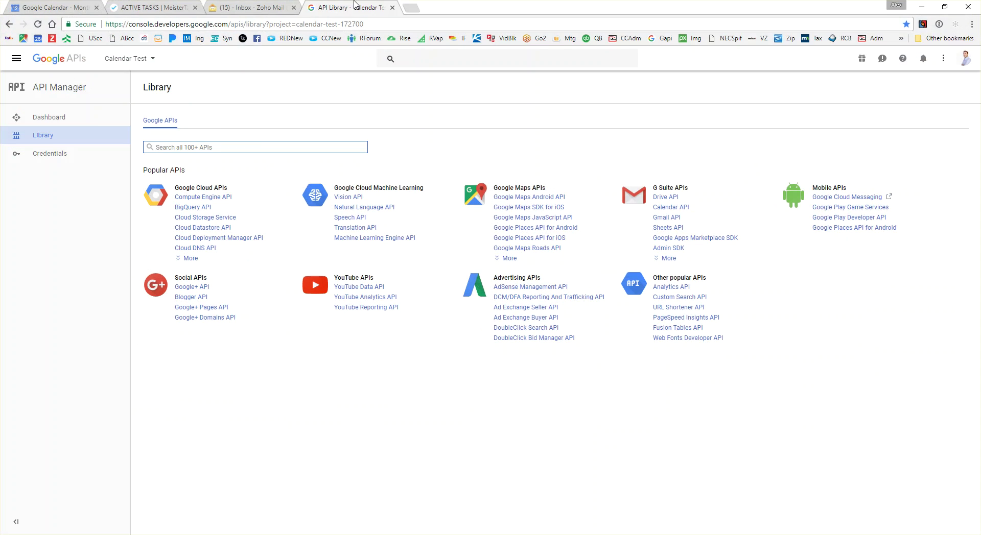
In the Google Calendar tab, hide the shared, Holidays, Events and RealEyes calendars
key("ctrl+1")
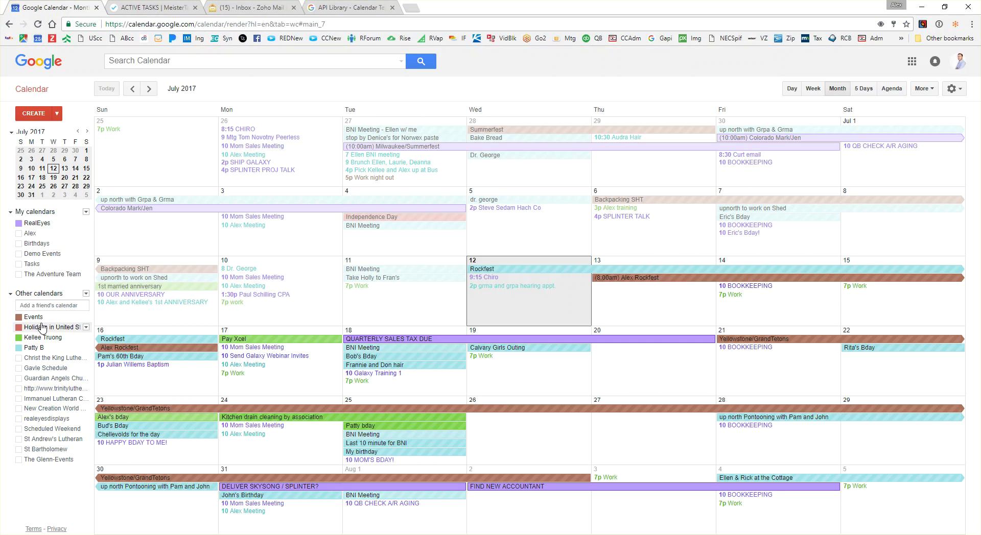
left_click(33, 347)
left_click(43, 337)
left_click(43, 329)
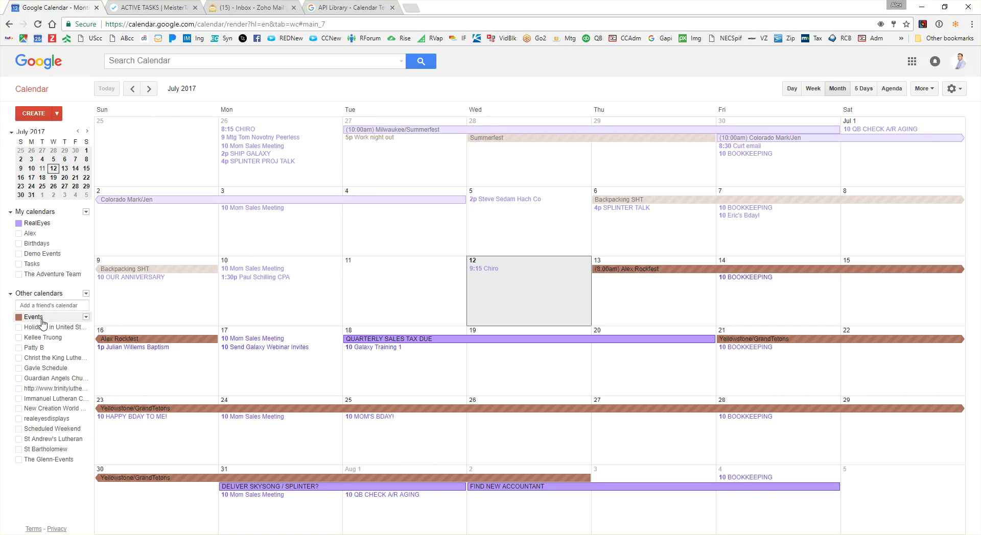
left_click(40, 317)
left_click(37, 223)
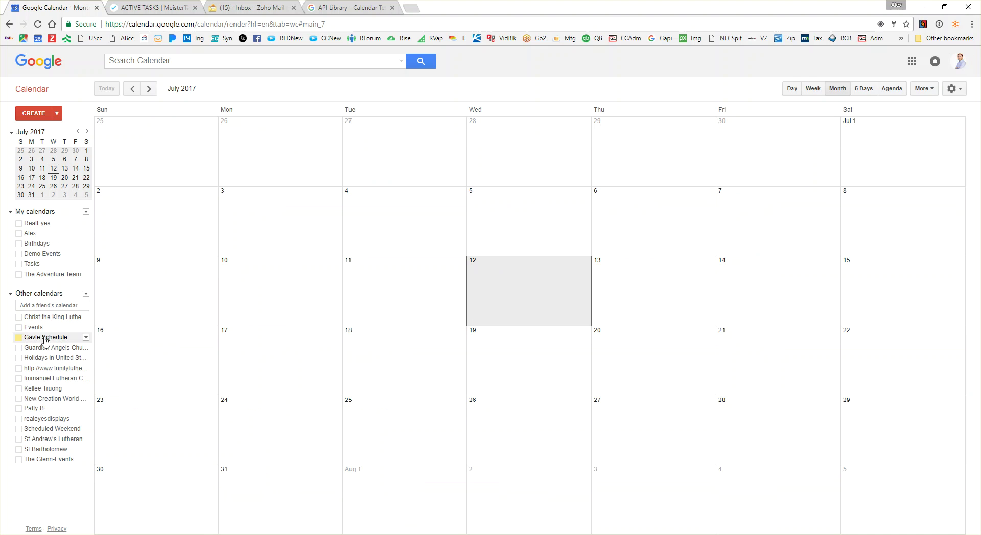
Preview other calendars one at a time, ending with St Andrew's Lutheran shown
left_click(47, 389)
left_click(47, 390)
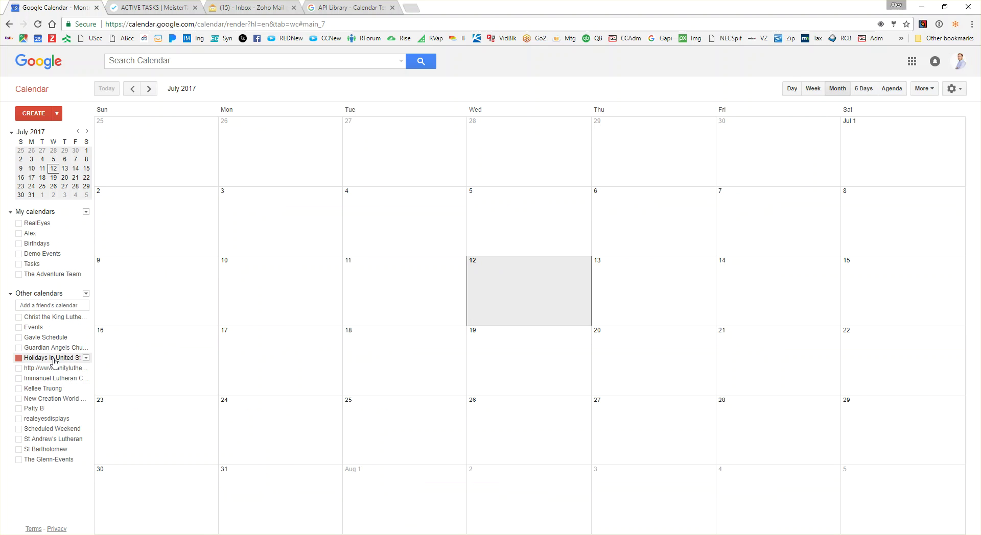
left_click(53, 430)
left_click(53, 430)
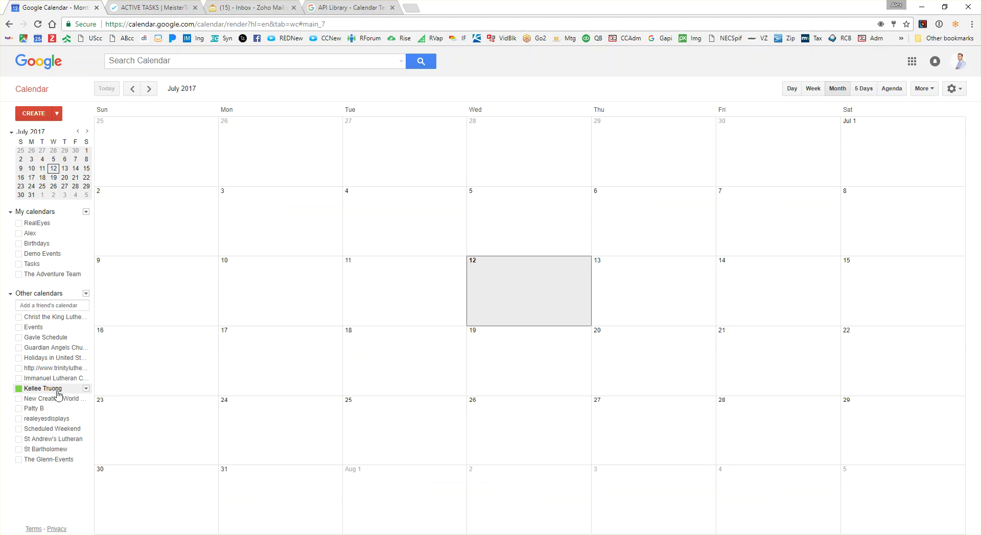
left_click(65, 352)
left_click(66, 353)
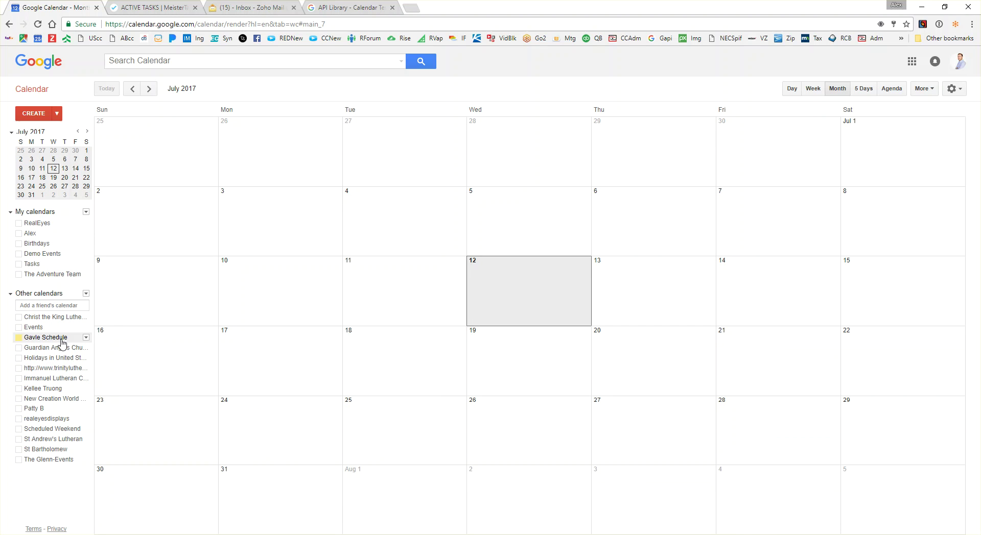
left_click(56, 400)
left_click(54, 439)
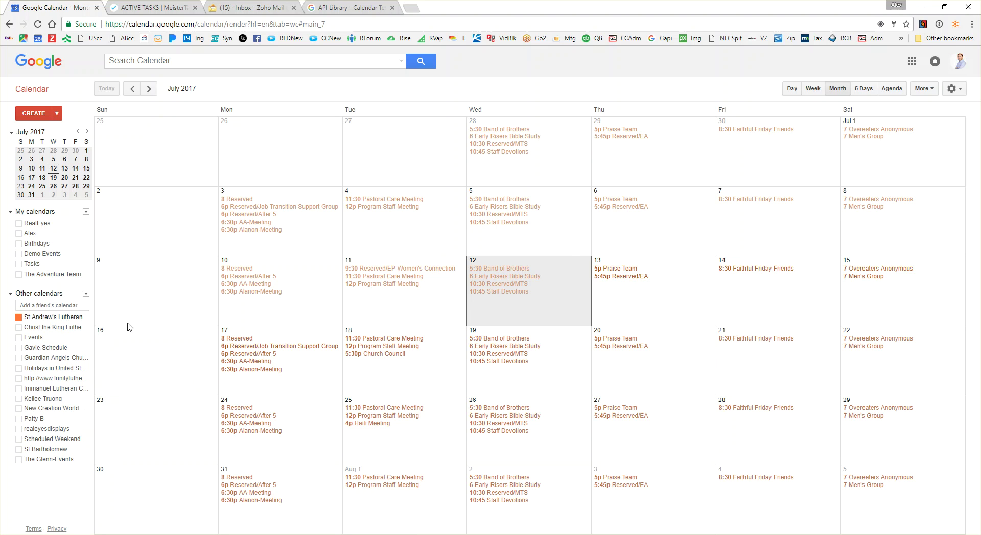
Toggle Demo Events on and off, hide St Andrew's Lutheran, and open Demo Events options
left_click(28, 254)
left_click(28, 254)
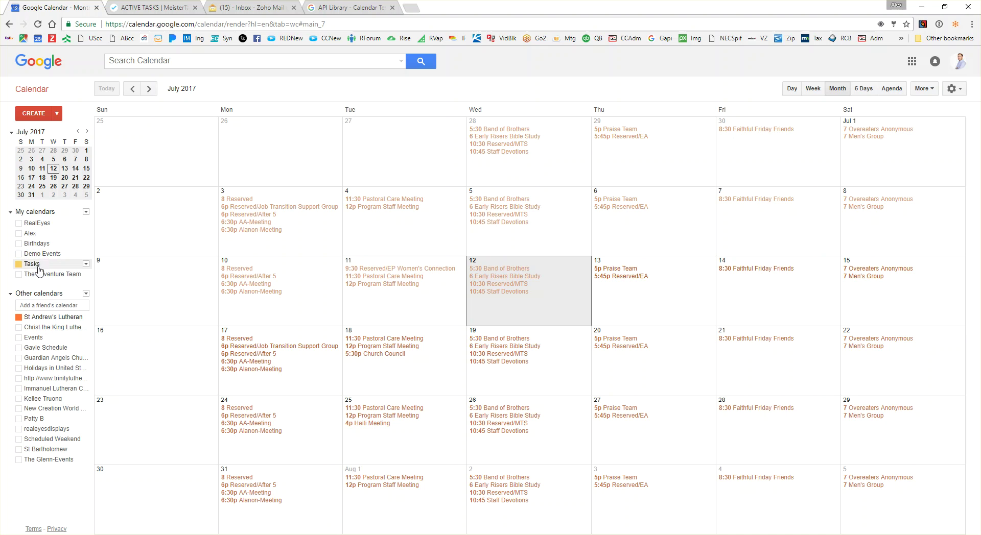
left_click(27, 320)
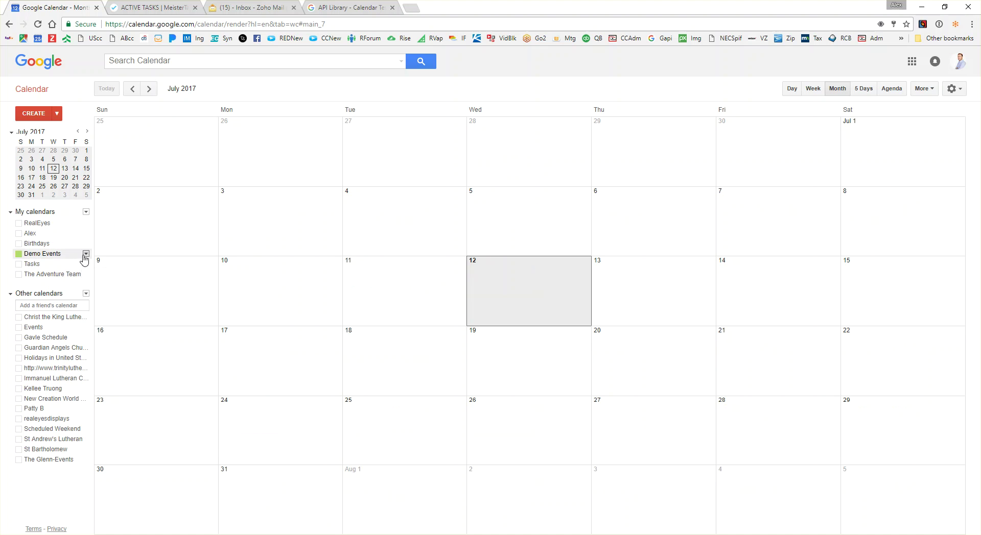
left_click(86, 254)
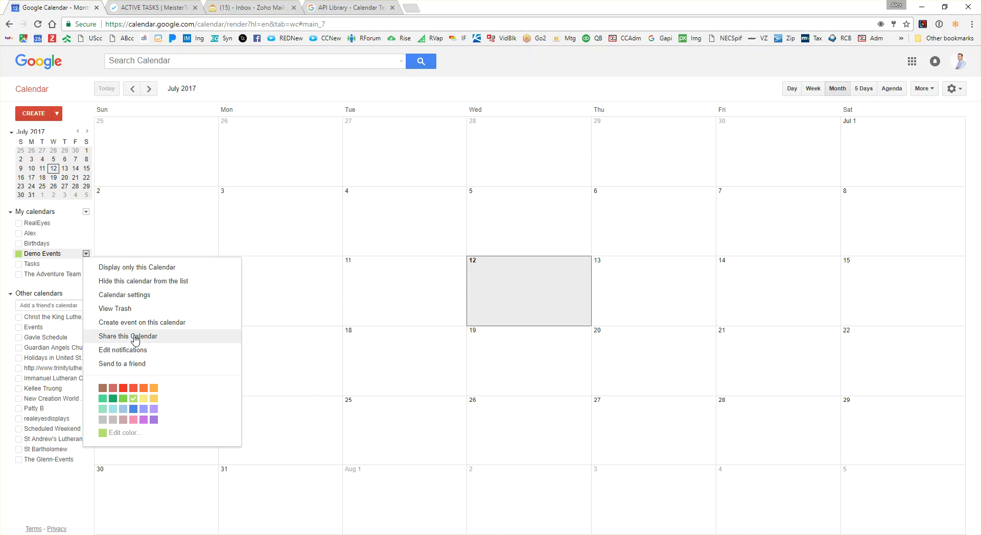
Open Demo Events settings, select its Calendar ID, and confirm it is shared publicly
left_click(147, 299)
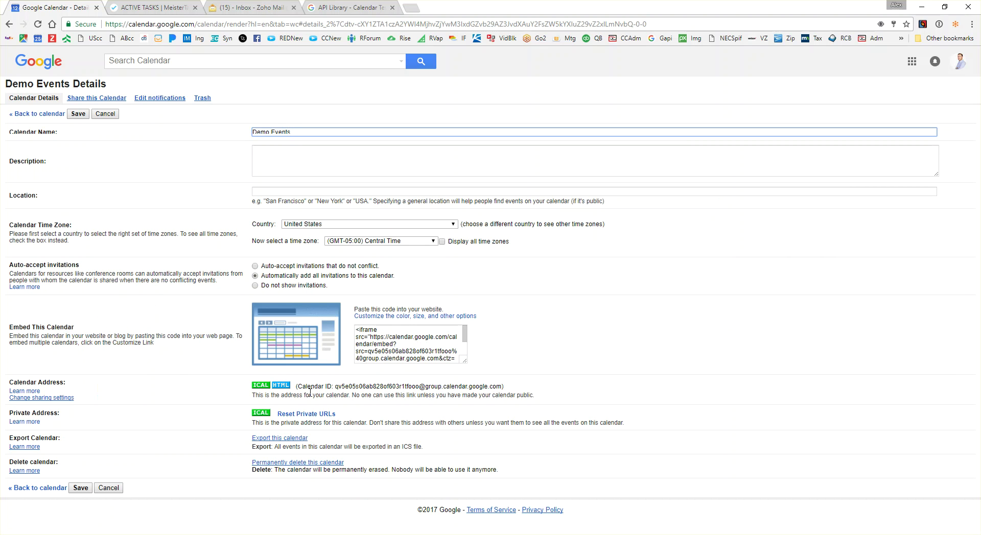
double_click(23, 383)
left_click_drag(43, 382, 498, 389)
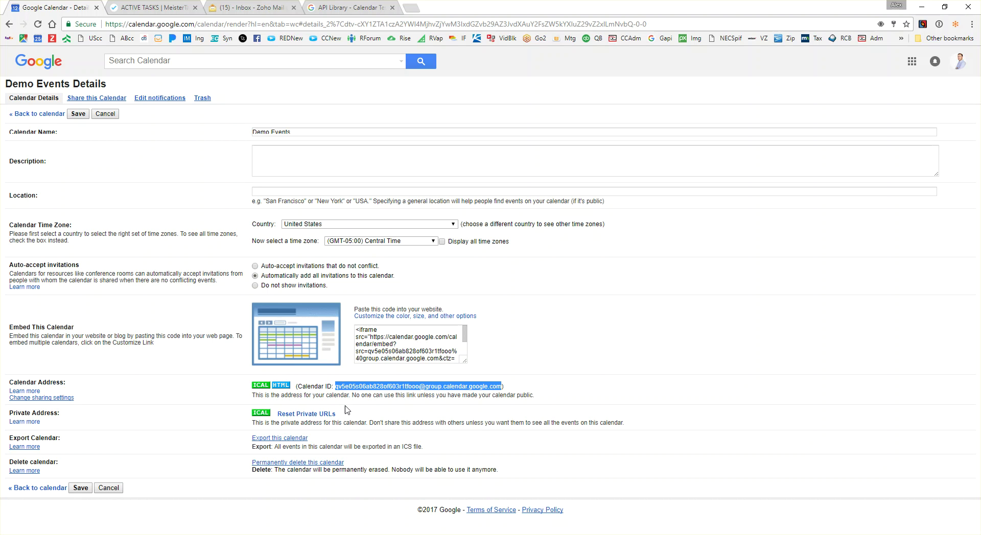
left_click(114, 99)
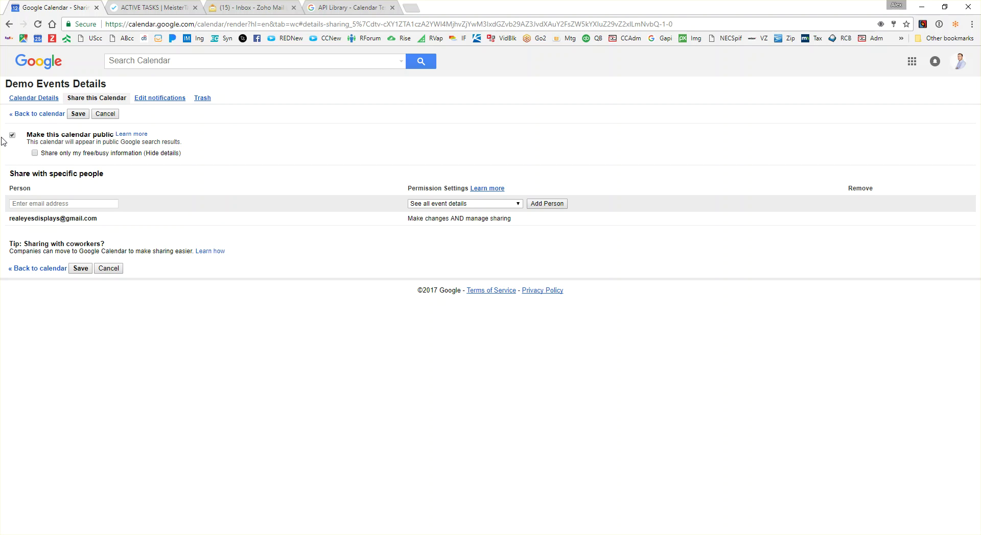
left_click(51, 114)
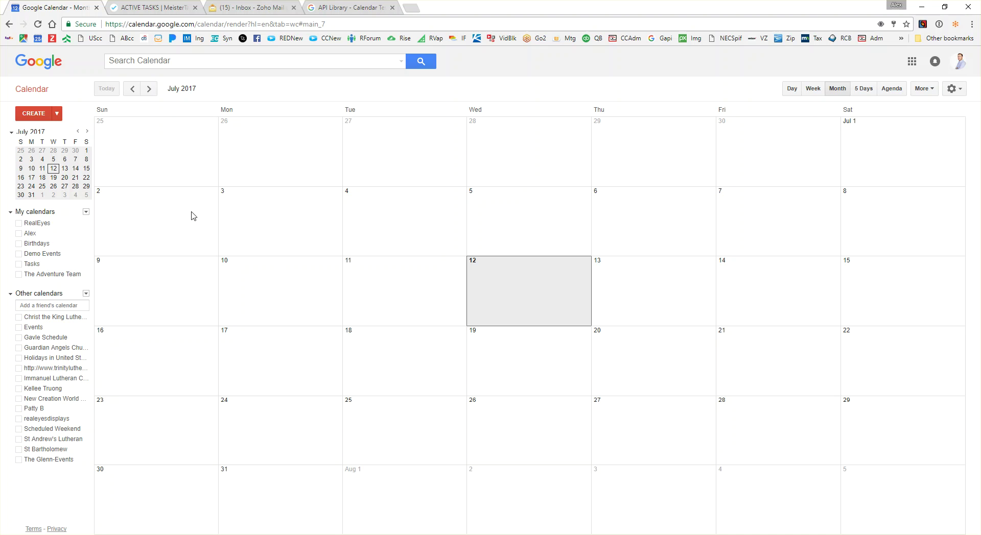
Toggle the Demo Events calendar on and off, then return to IntuiFace Composer
left_click(79, 256)
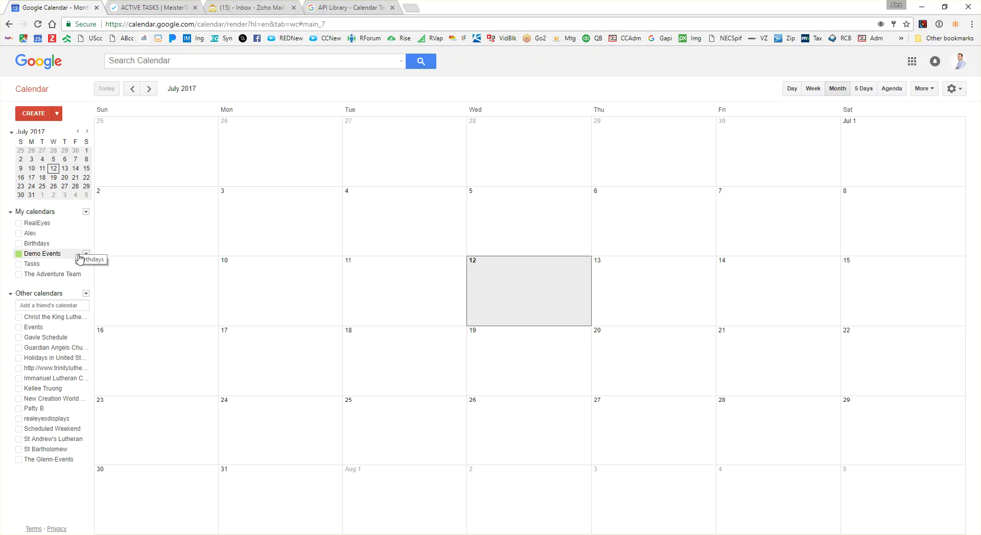
left_click(79, 256)
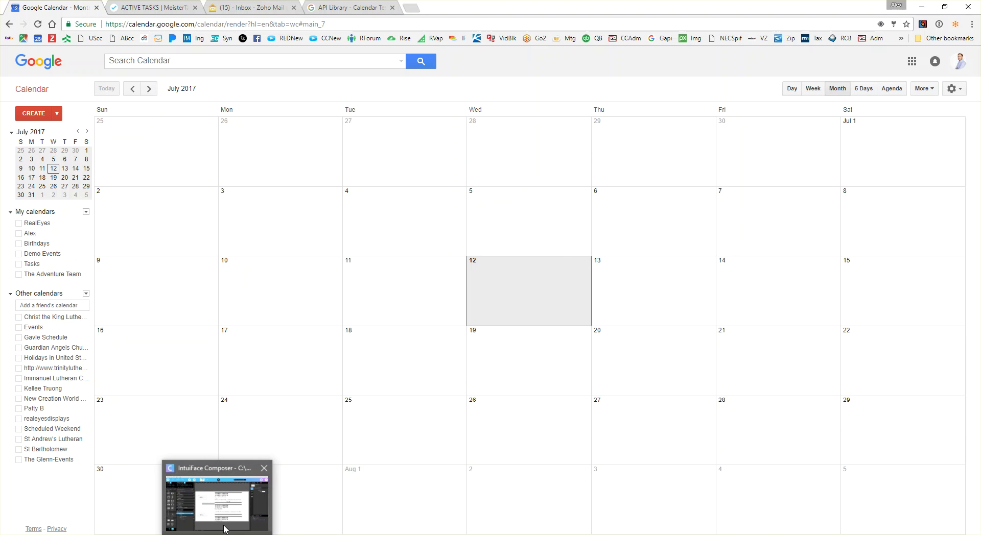
left_click(226, 526)
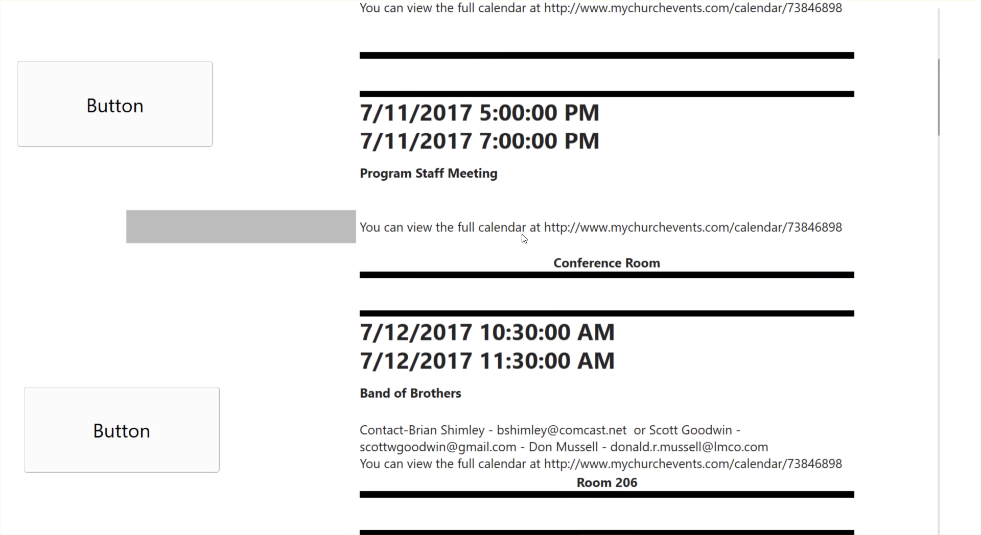
Swipe the Player event list down to mid-July entries like Praise Team and Reserved/EA
left_click_drag(500, 431, 507, 184)
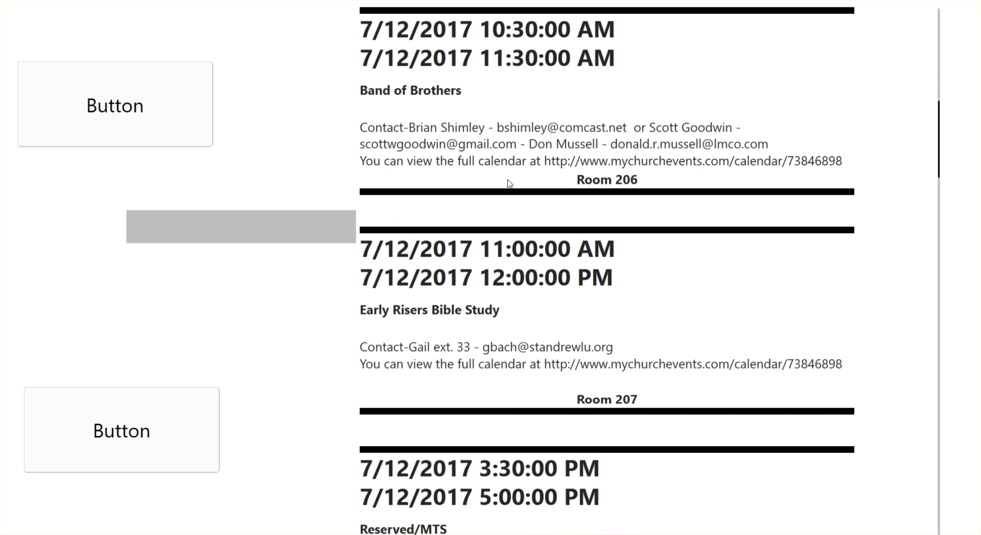
left_click_drag(506, 420, 521, 215)
left_click_drag(488, 354, 486, 101)
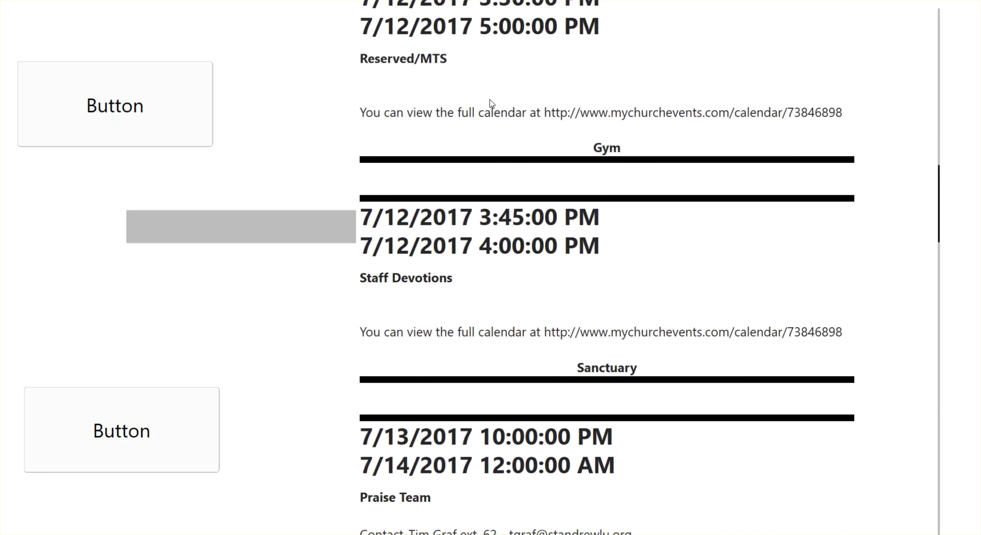
left_click_drag(491, 402, 490, 367)
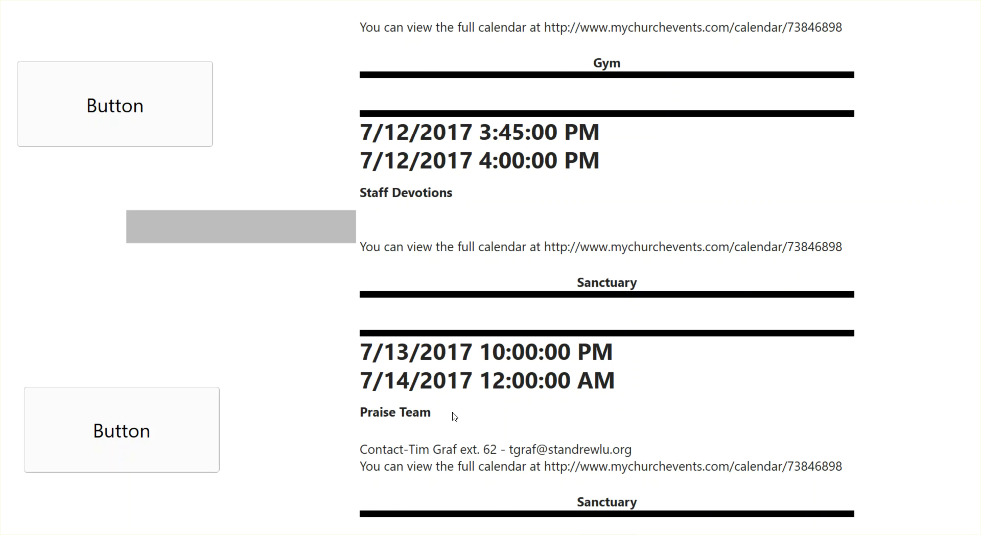
left_click_drag(497, 468, 515, 313)
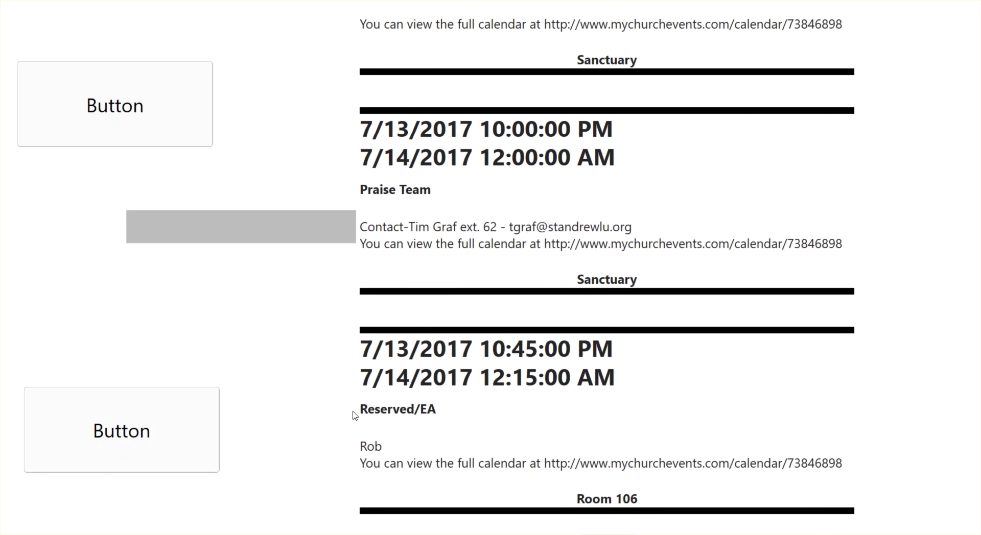
left_click_drag(480, 420, 511, 244)
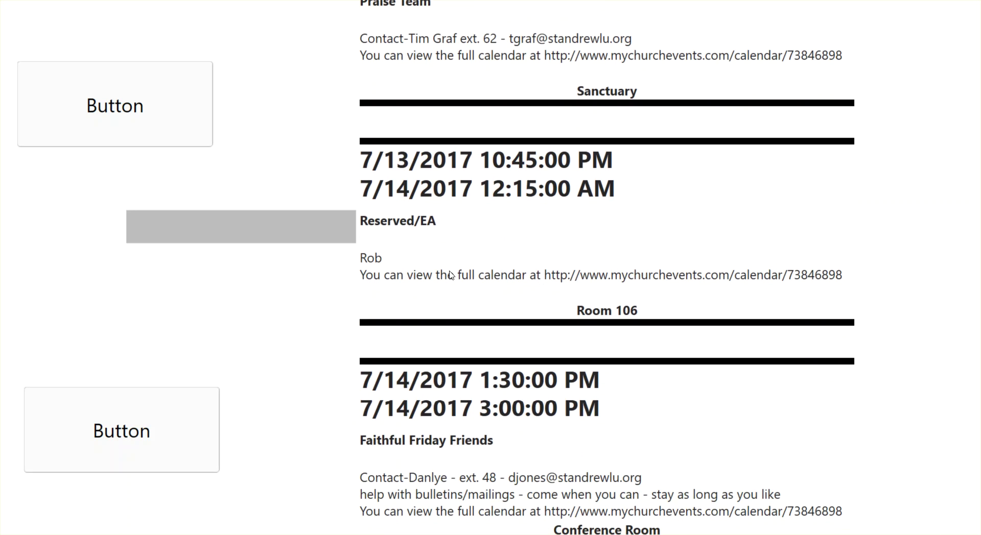
scroll(538, 458, "down", 3)
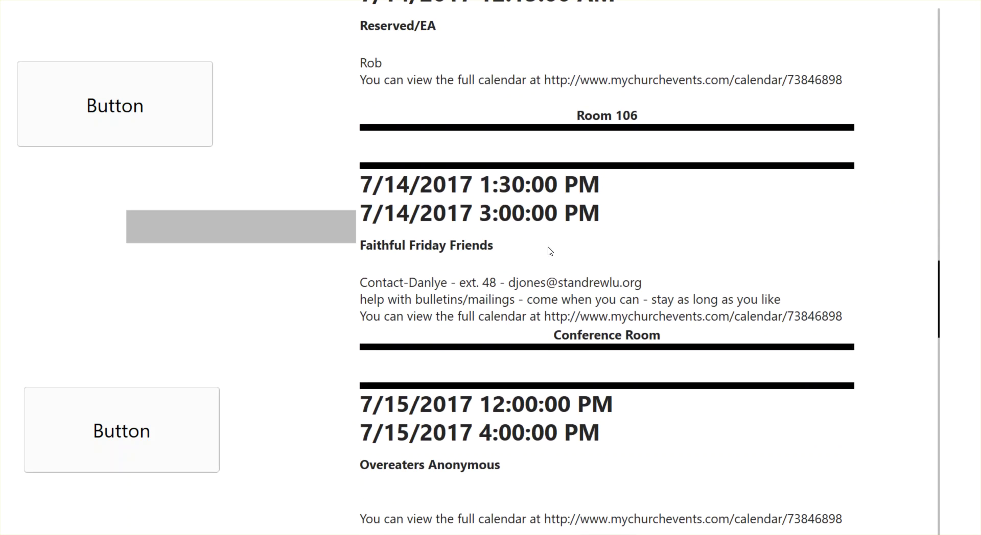
scroll(582, 254, "up", 7)
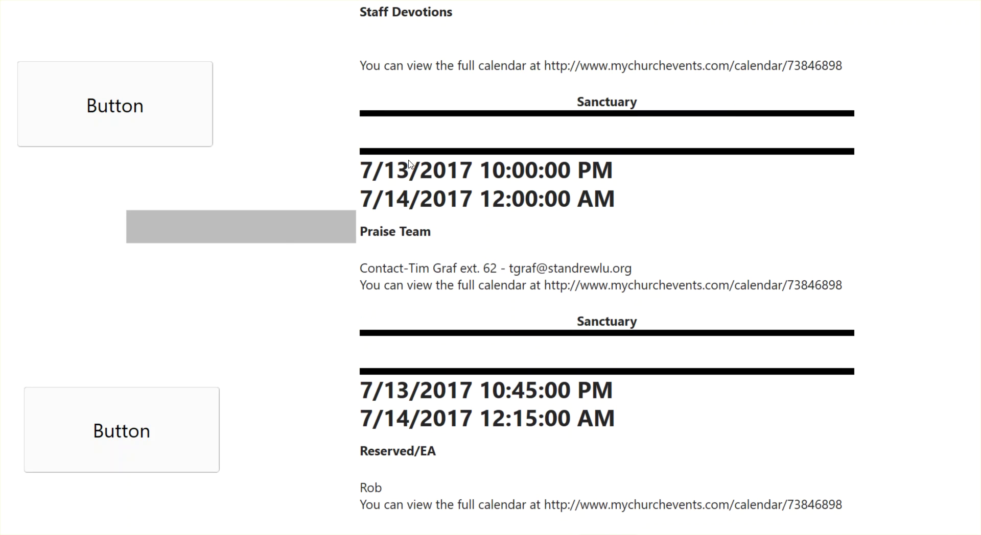
Search the event list for 'pastoral'
left_click(291, 217)
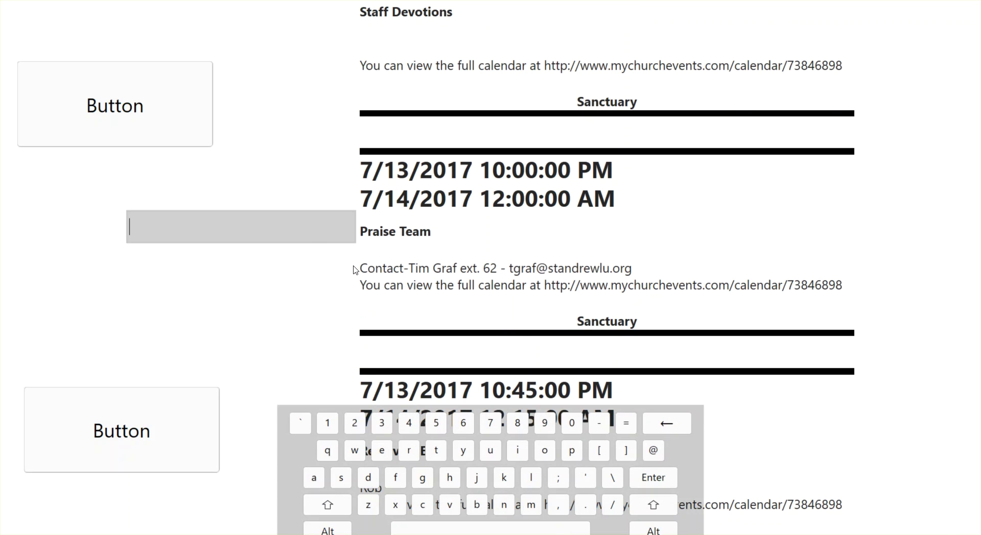
type("pastoral")
key("Return")
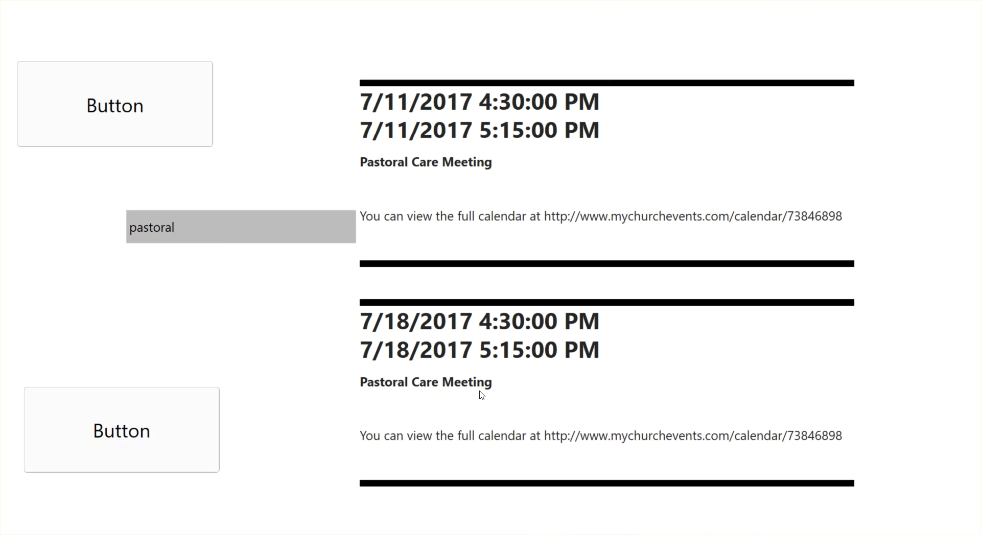
Replace the search term with 'wendy' and run it
left_click(218, 224)
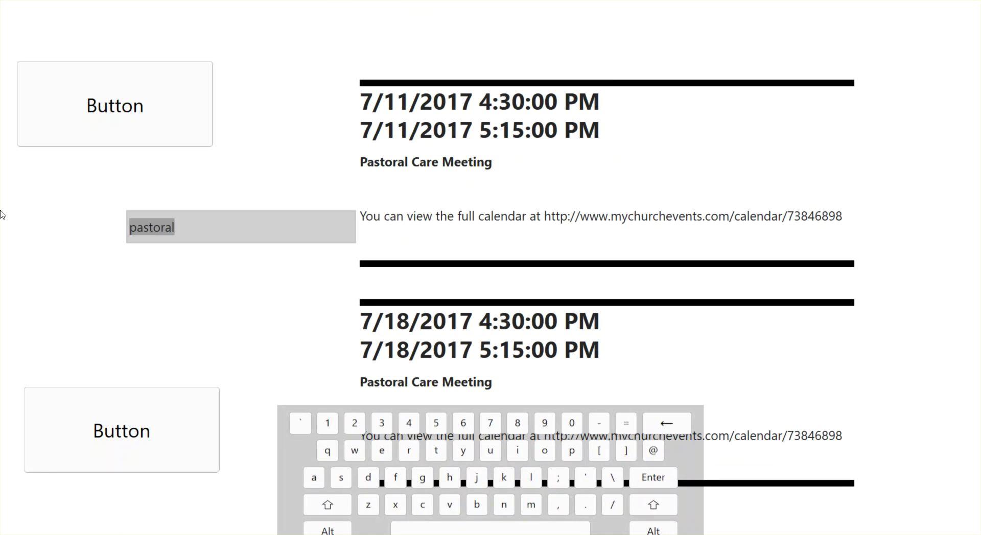
type("wendy")
key("Return")
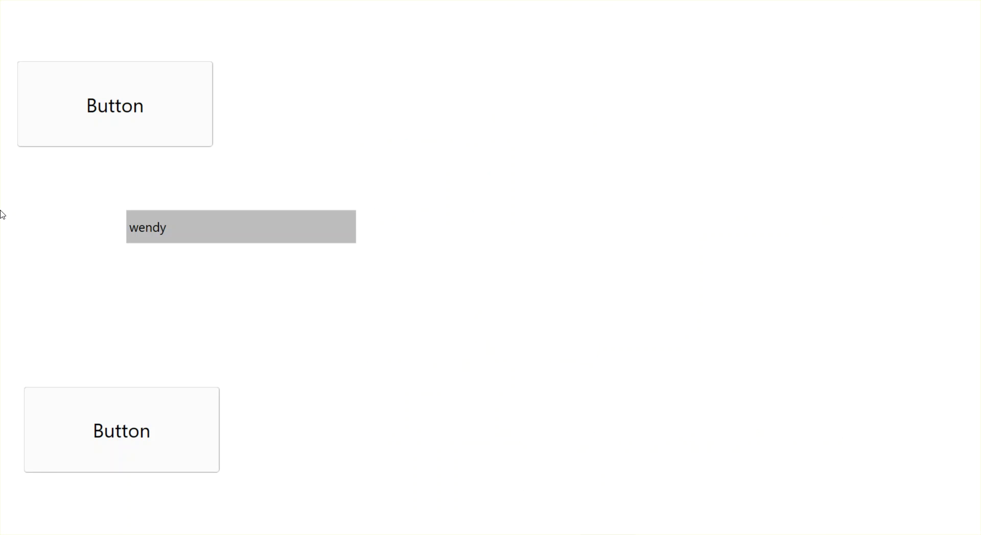
Clear the search box and submit it to list every event again
left_click(174, 233)
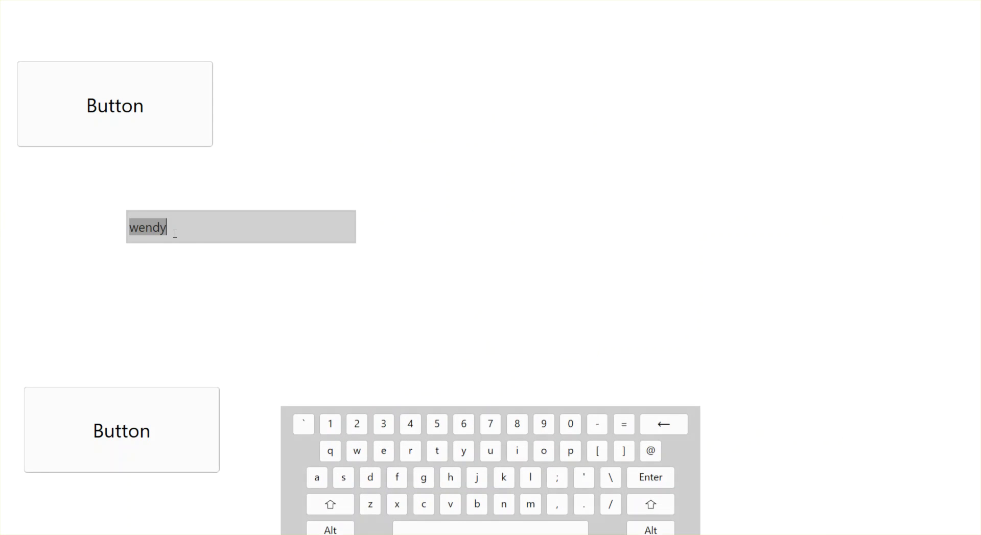
key("BackSpace")
key("Return")
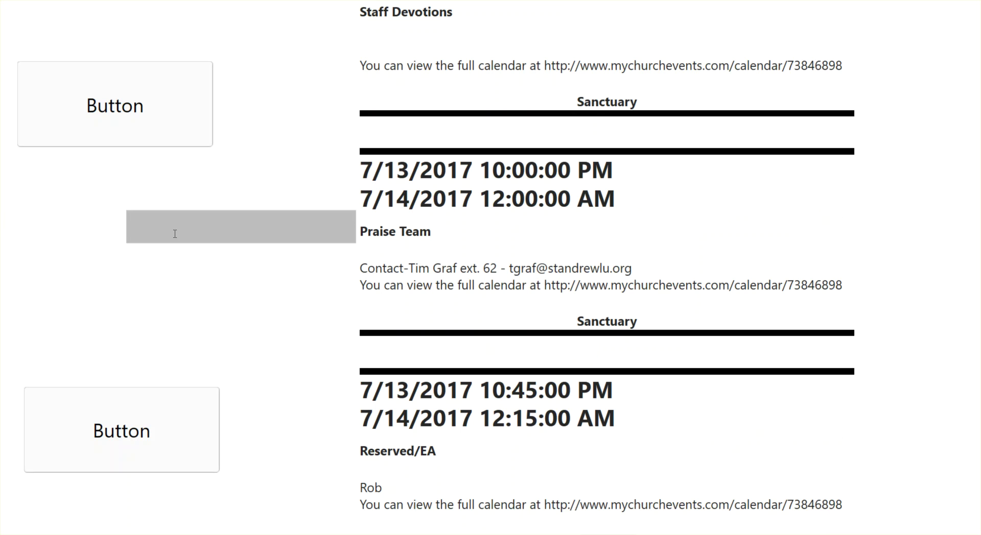
scroll(576, 161, "up", 3)
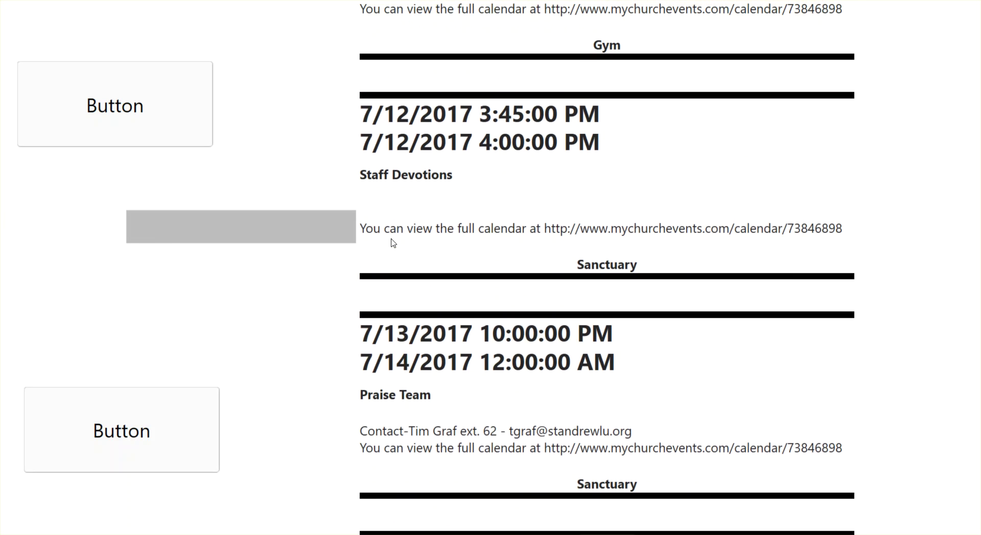
Filter events with 'staff', then clear the search and scroll the full list
left_click(172, 226)
type("staff")
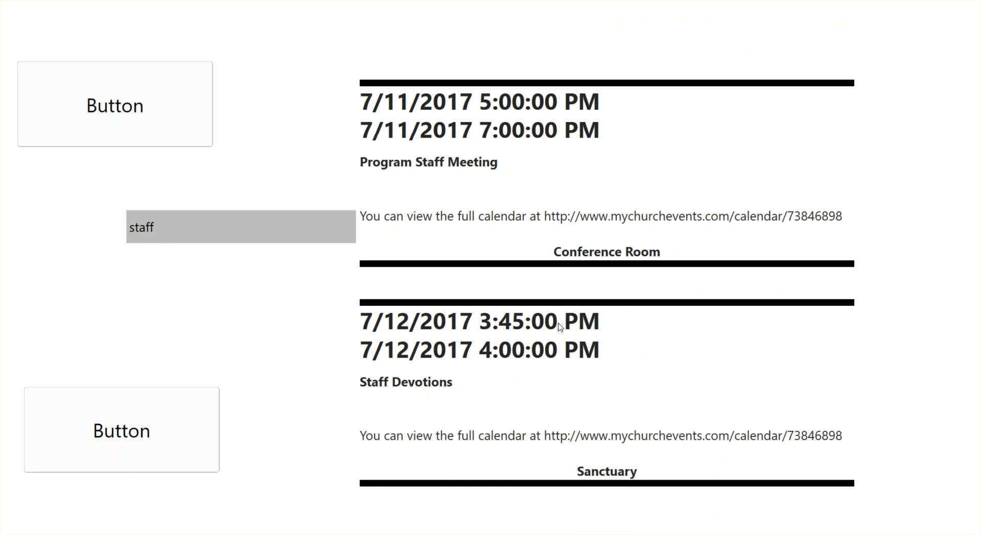
left_click(160, 228)
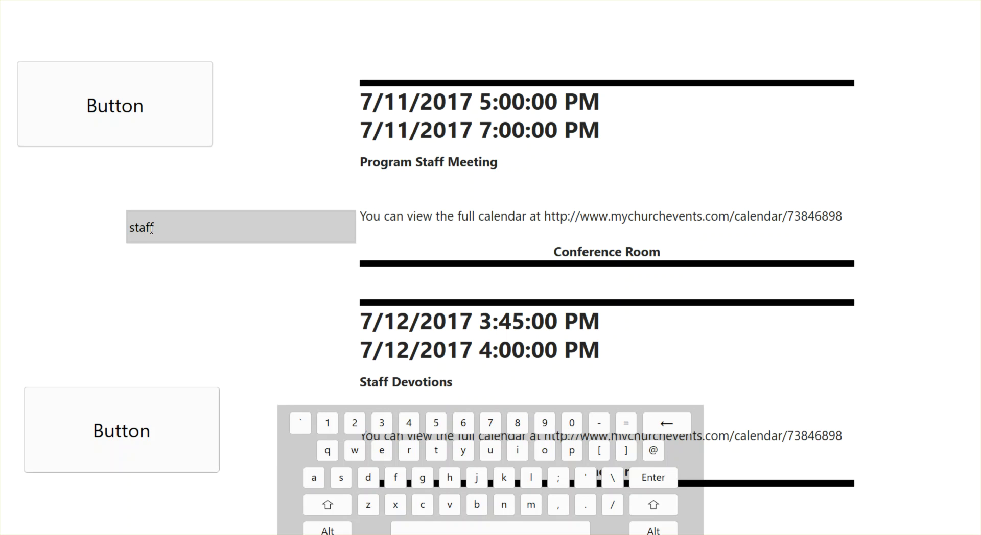
key("BackSpace")
key("BackSpace")
key("BackSpace")
key("BackSpace")
key("Return")
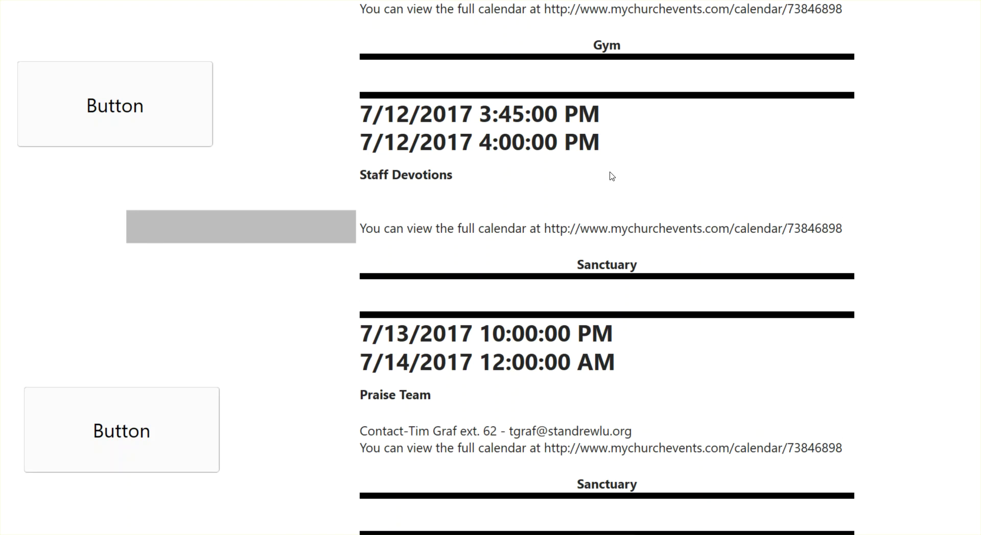
scroll(612, 176, "up", 10)
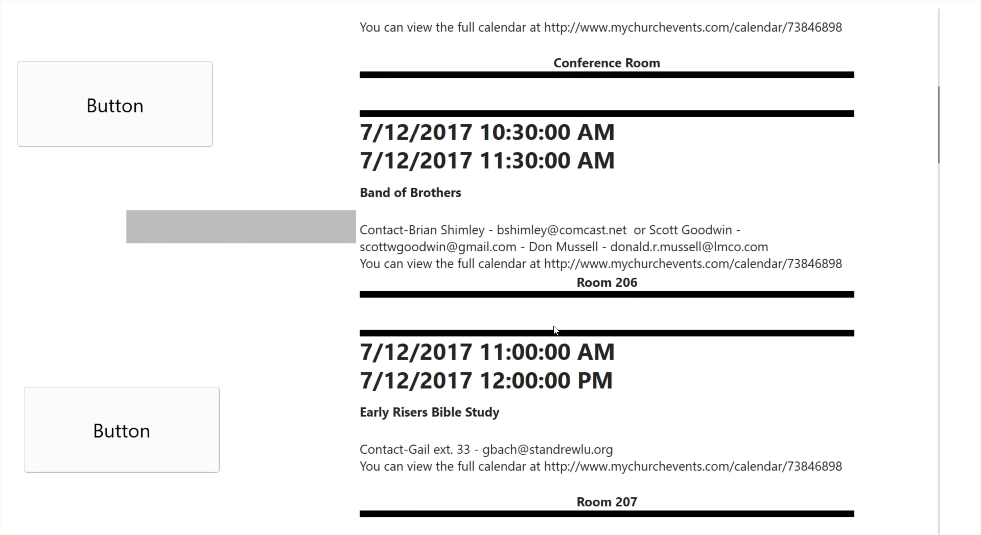
scroll(554, 330, "up", 3)
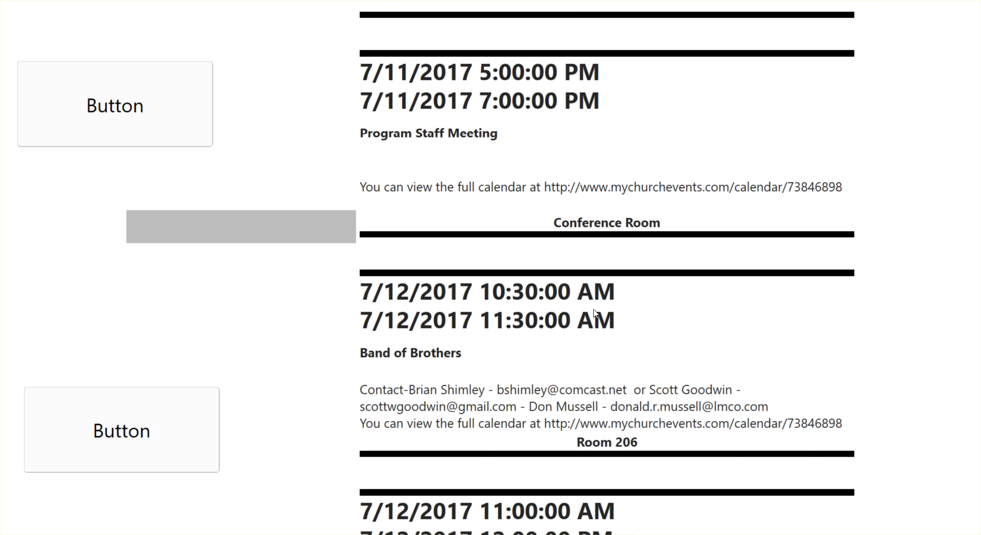
scroll(538, 373, "down", 2)
Exit play mode with Escape and bring up the browser's API Library tab
key("Escape")
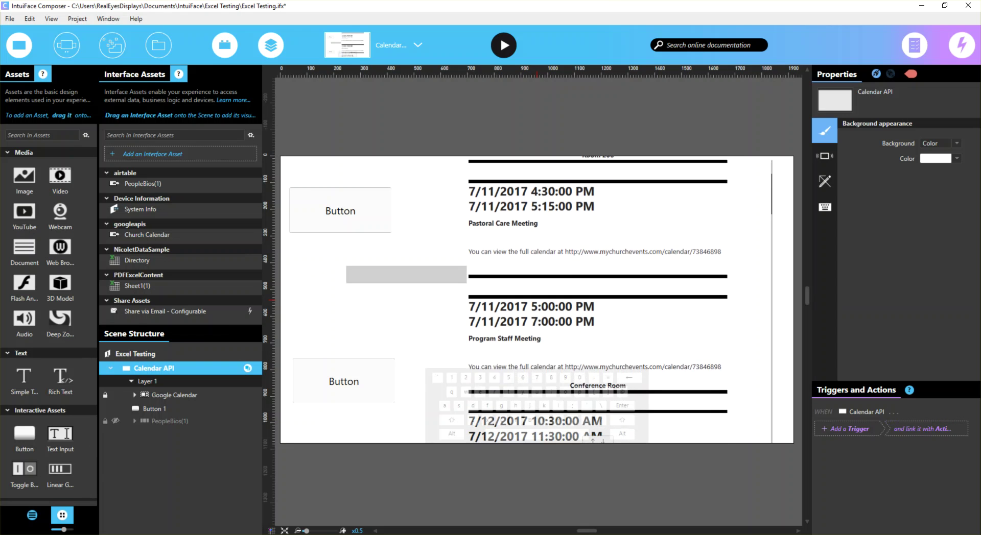
left_click(76, 498)
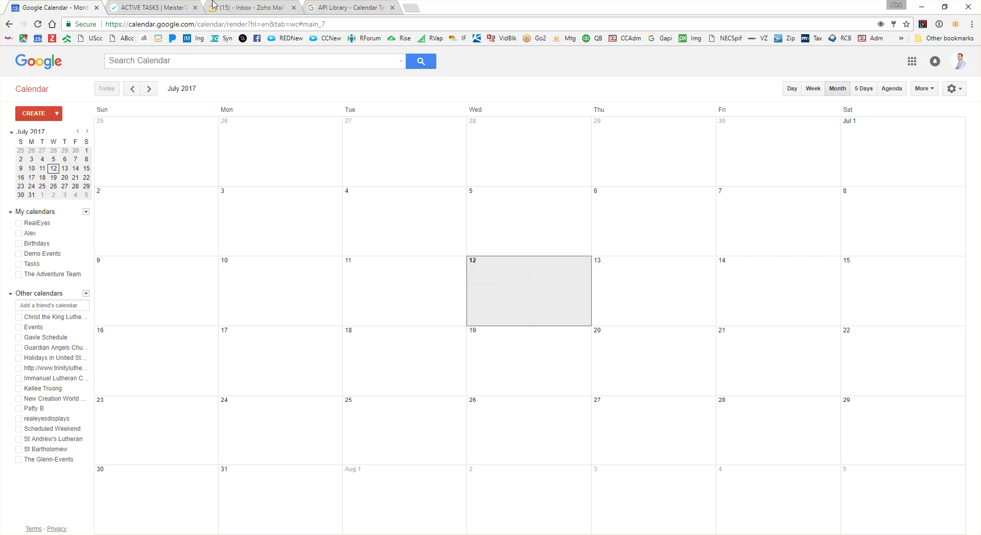
left_click(341, 6)
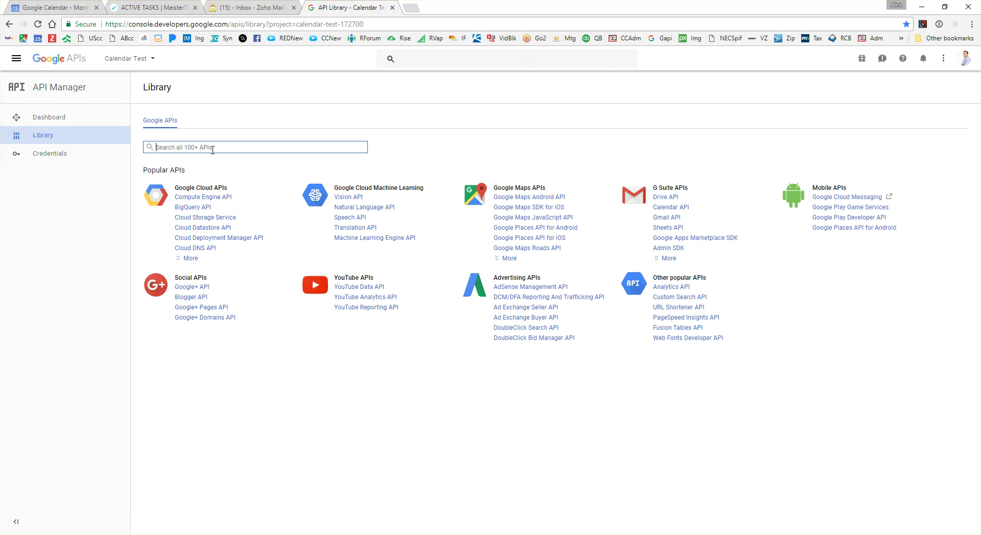
Search the library for 'calendar' and open the Google Calendar API overview
type("calendar")
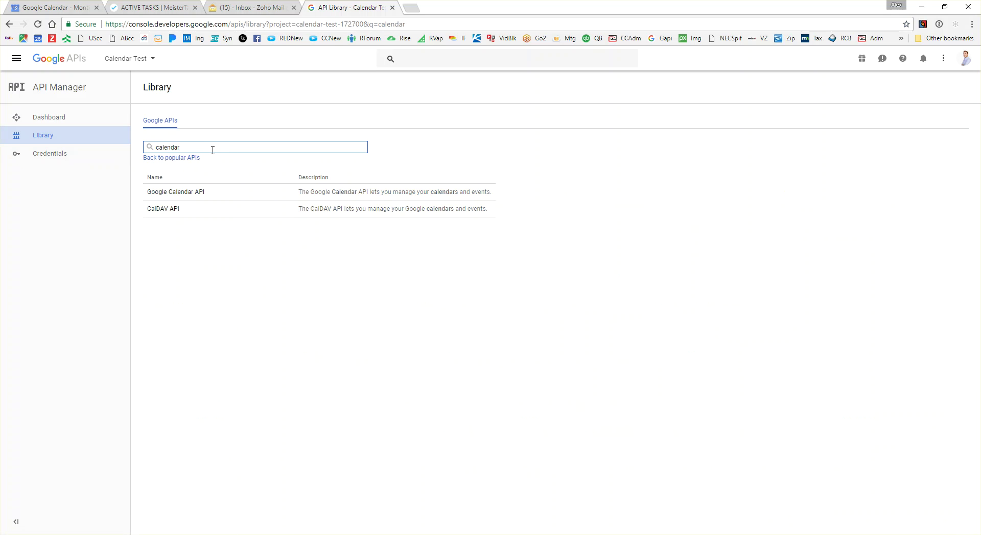
left_click(194, 194)
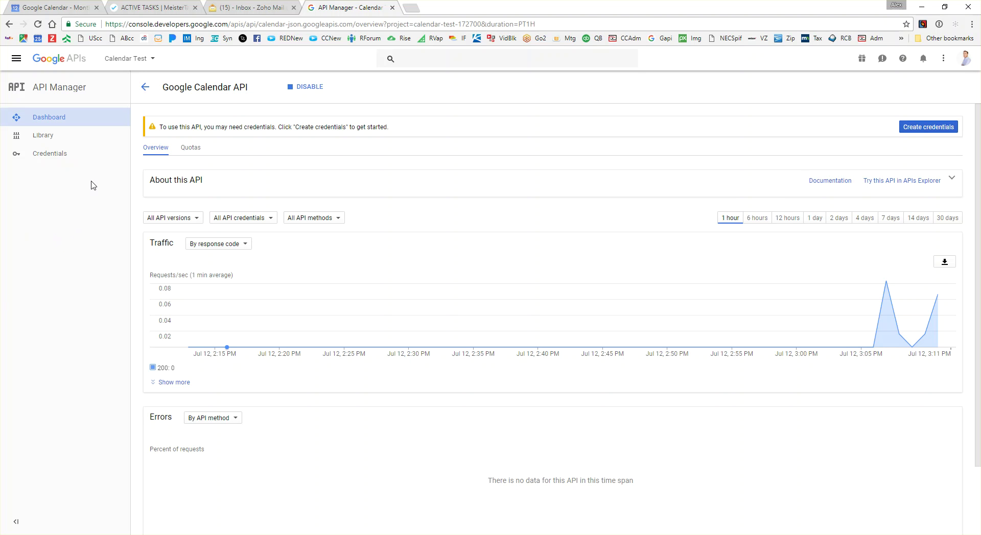
Return to the Library, search 'cal', and reopen the Google Calendar API page
left_click(51, 136)
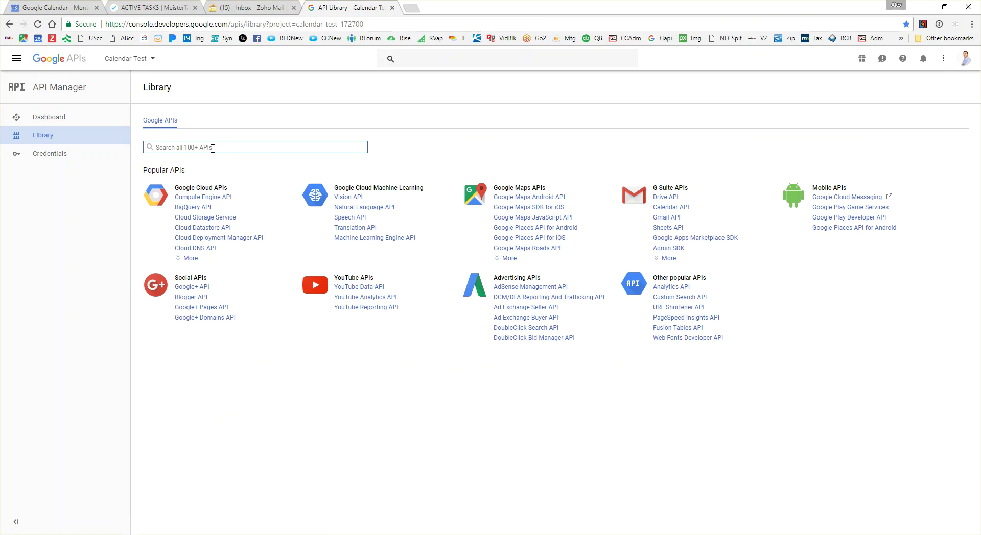
type("calendar")
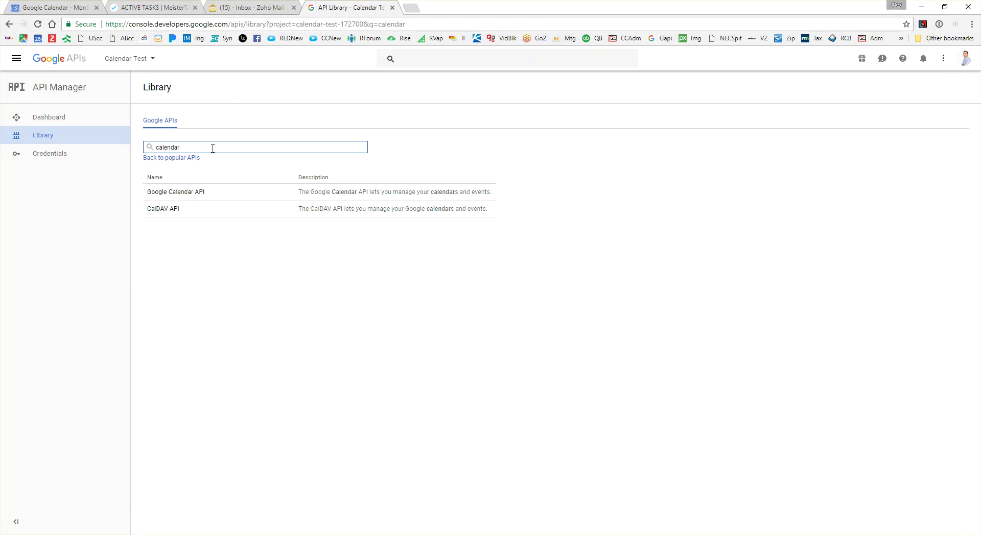
left_click(198, 192)
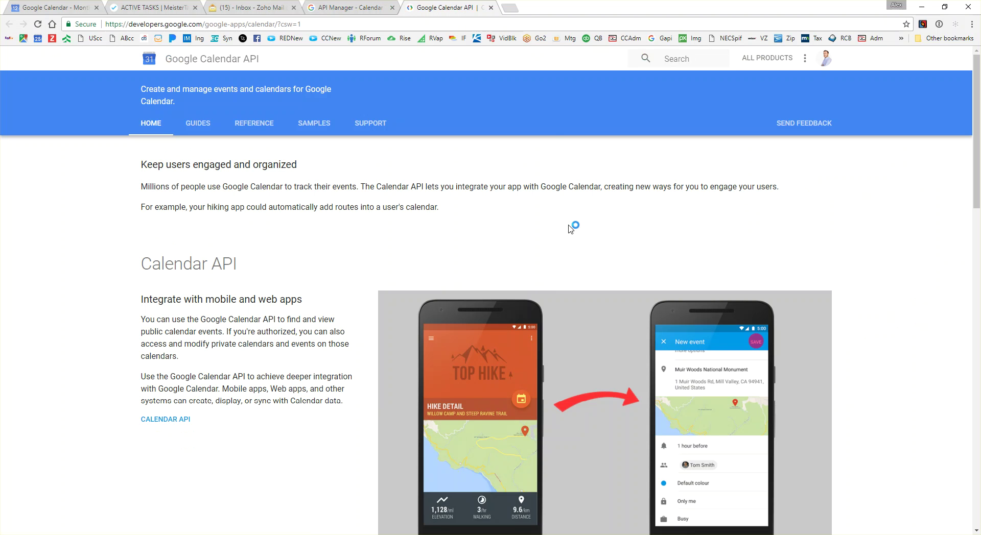
Go through the documentation to the Calendar API Reference and expand the Events methods
left_click(170, 421)
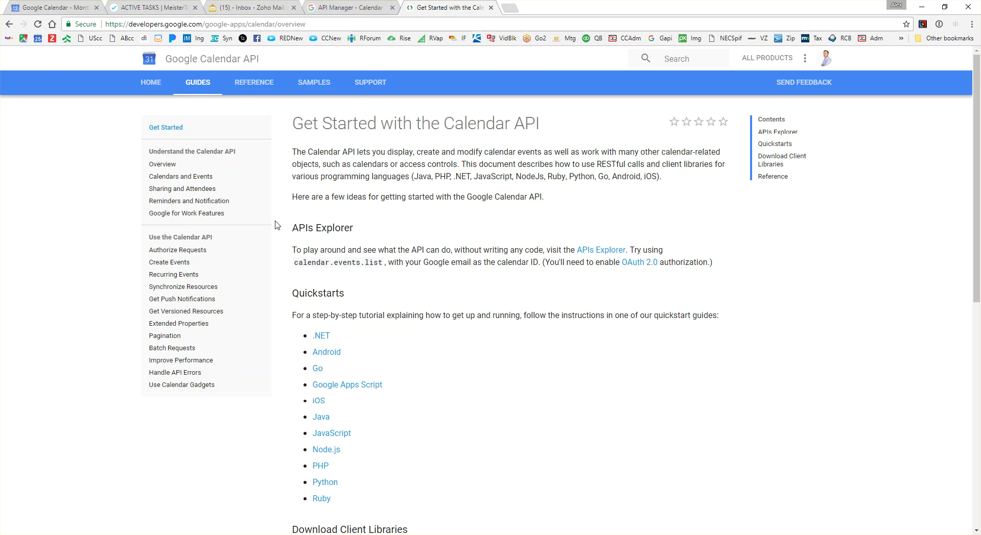
left_click(260, 85)
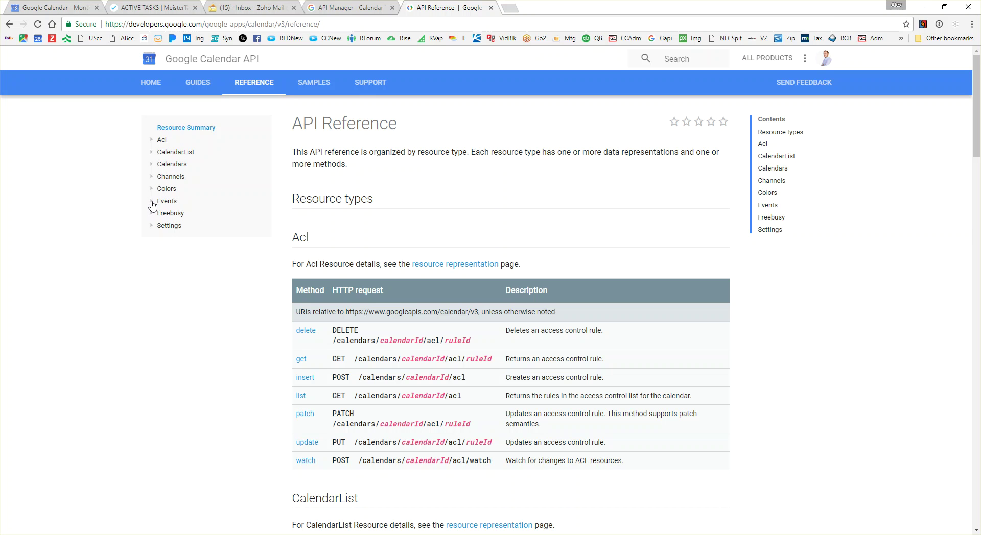
left_click(152, 204)
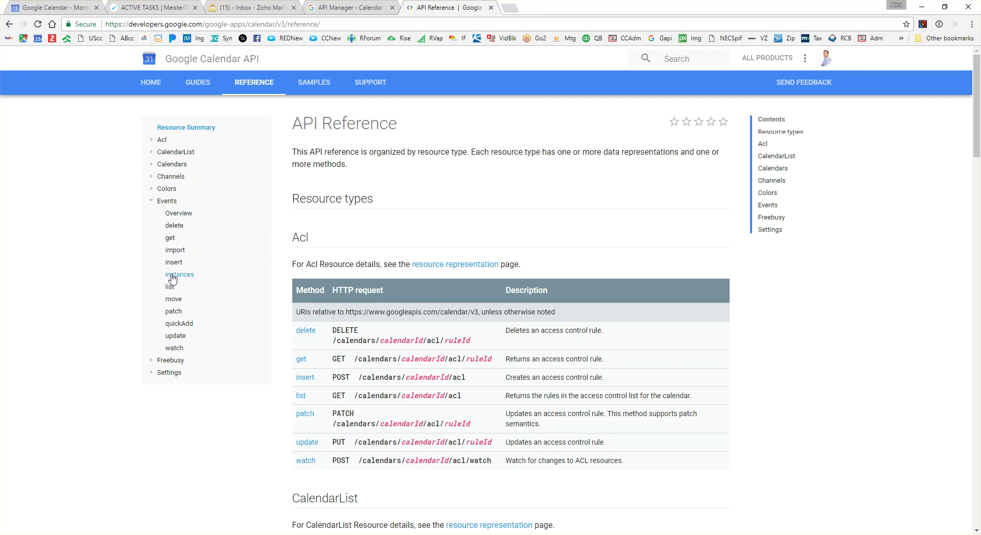
left_click(170, 291)
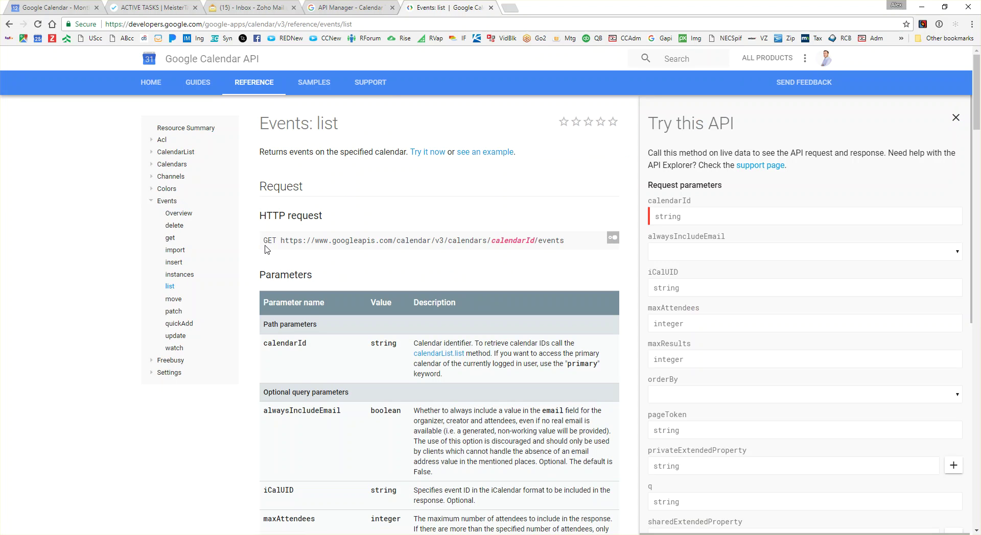
left_click_drag(283, 241, 573, 248)
left_click(569, 265)
left_click_drag(492, 244, 535, 244)
left_click(537, 271)
scroll(531, 269, "down", 2)
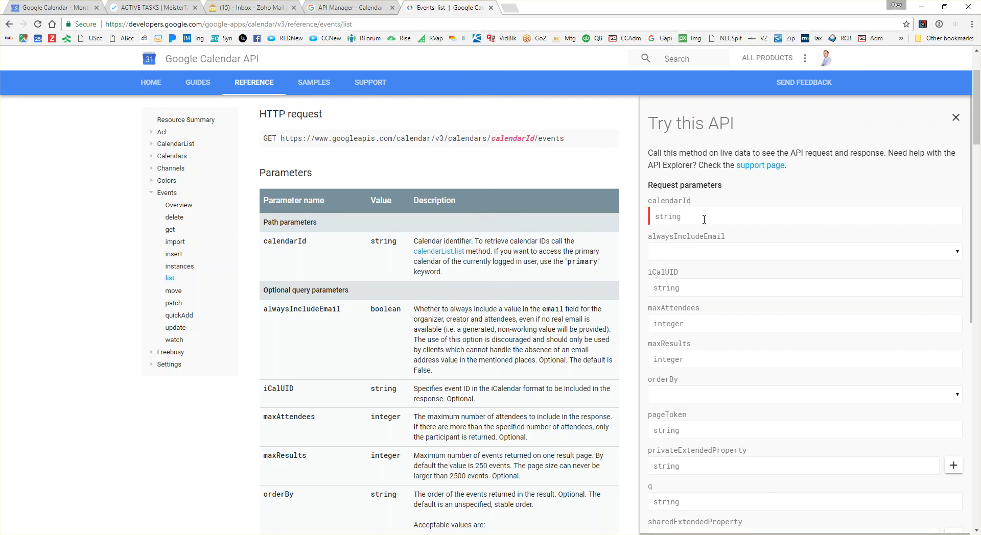
scroll(289, 335, "down", 2)
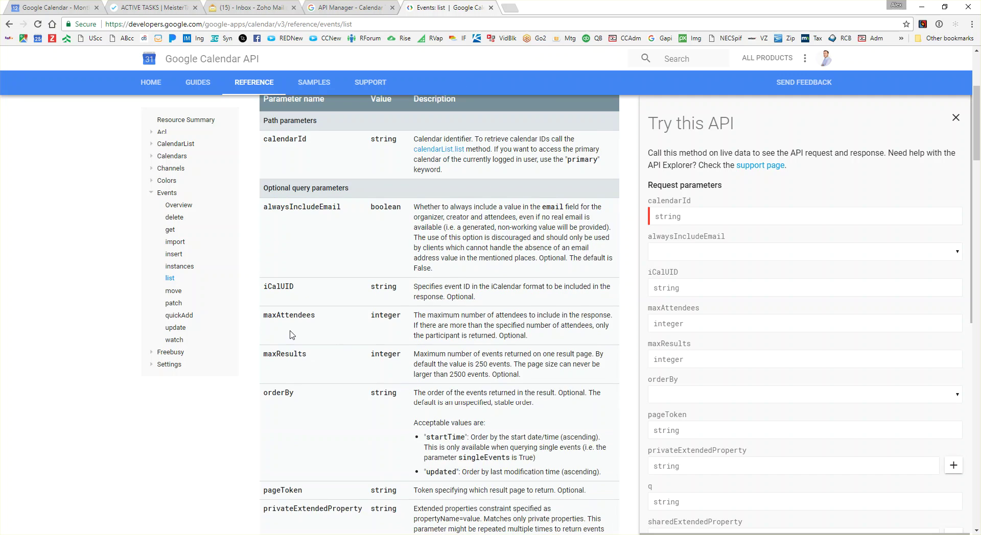
scroll(436, 350, "up", 4)
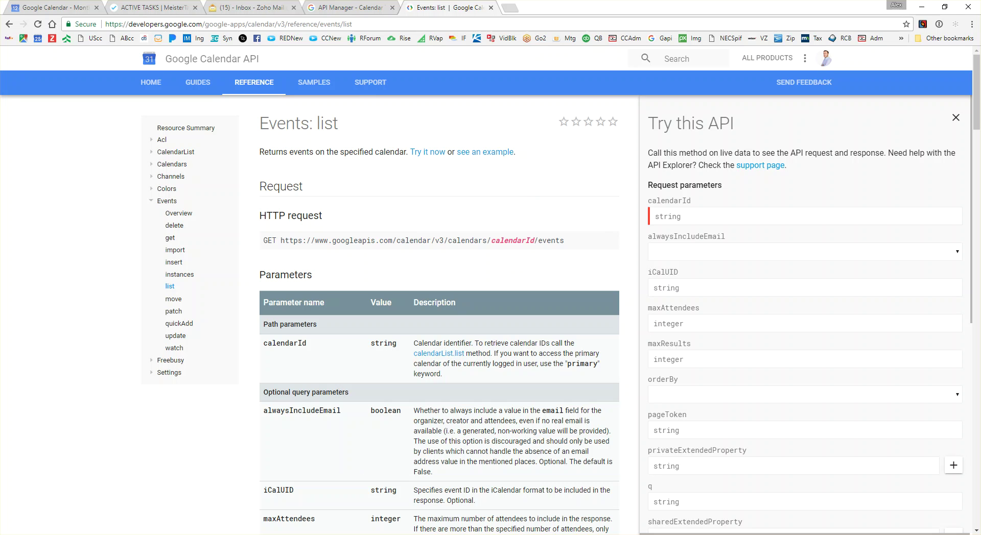
mouse_move(217, 534)
scroll(415, 327, "down", 2)
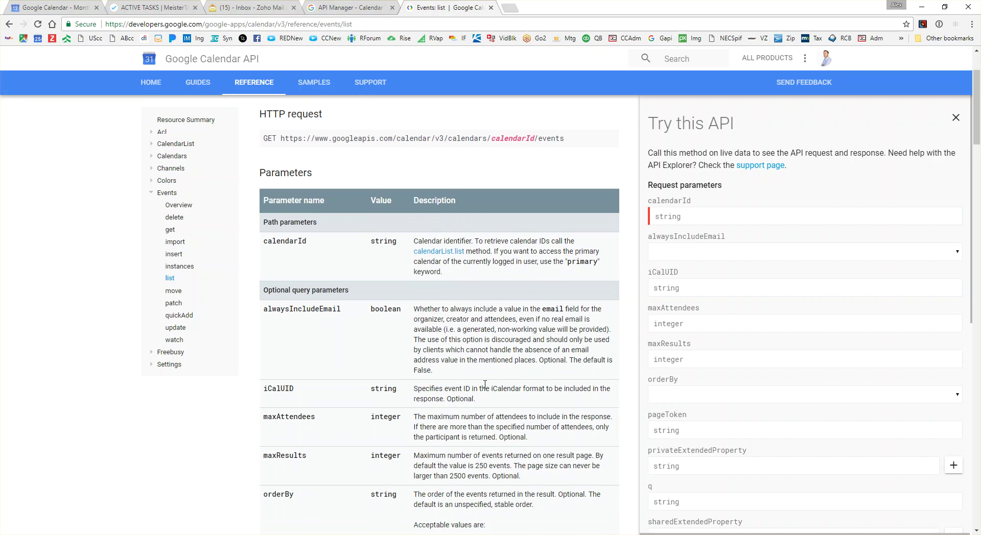
Scroll down the Events: list Parameters table and highlight the singleEvents parameter
scroll(484, 384, "down", 2)
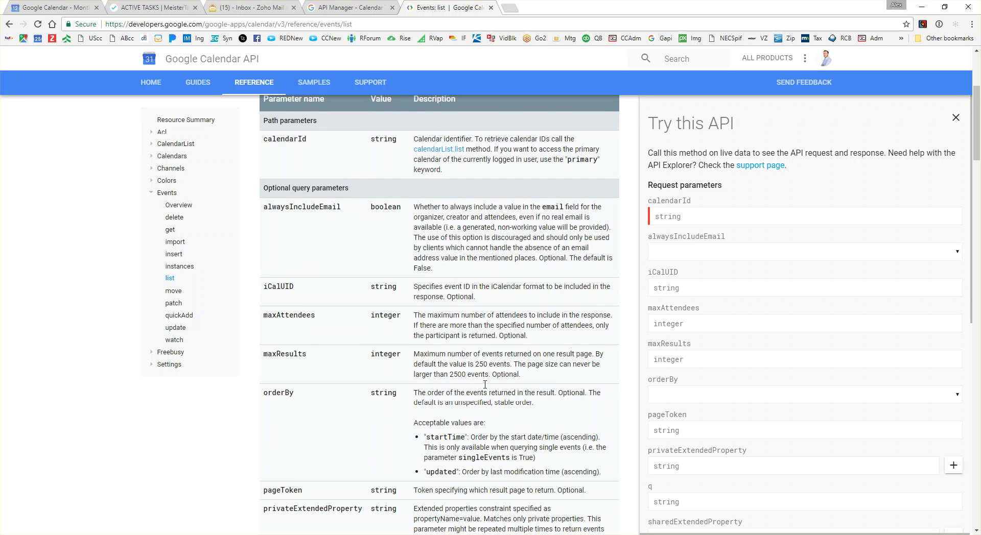
scroll(306, 215, "down", 2)
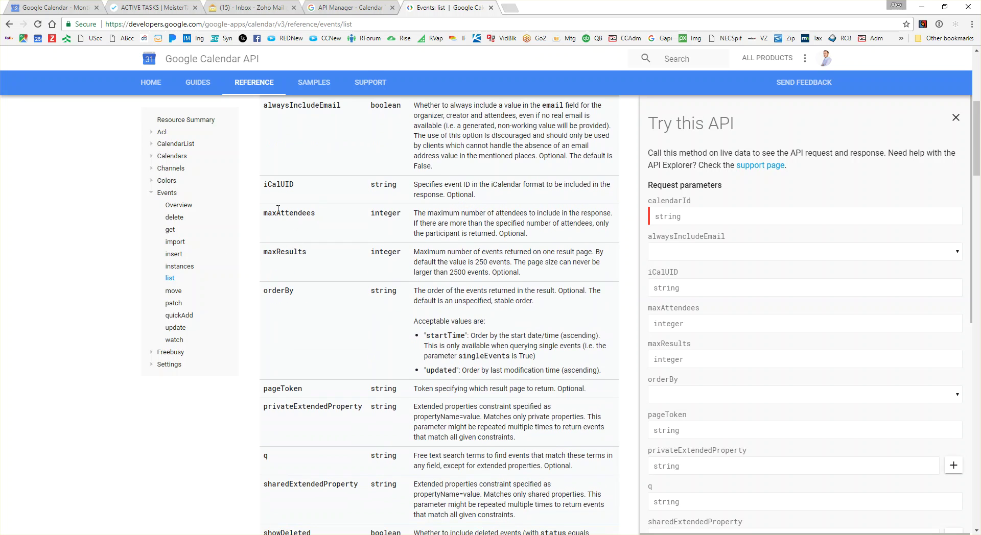
scroll(354, 235, "down", 1)
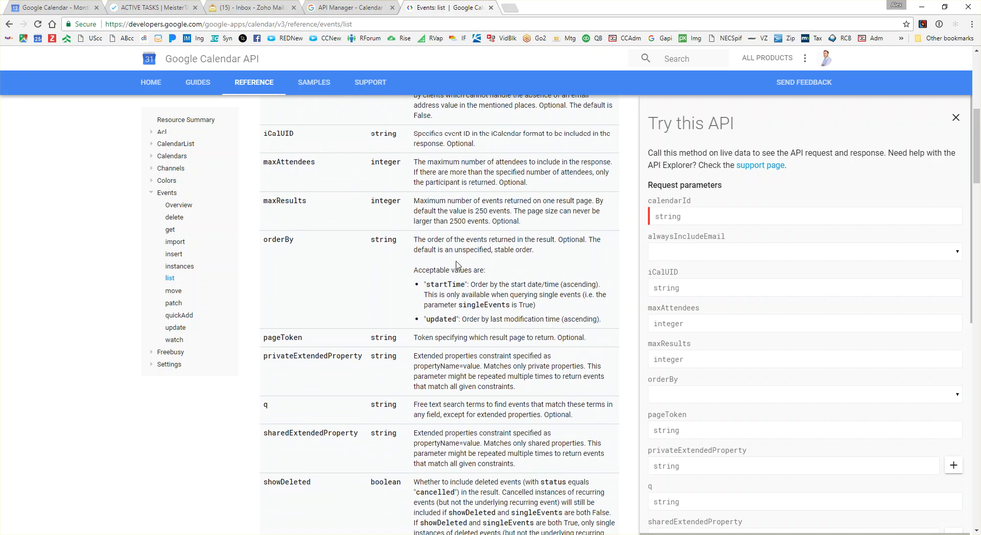
scroll(307, 279, "down", 2)
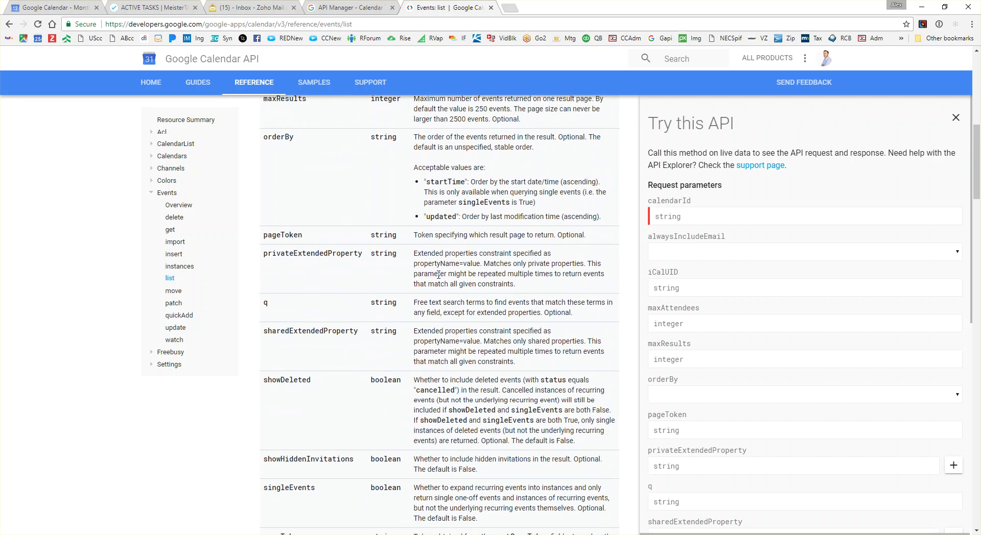
scroll(335, 245, "down", 4)
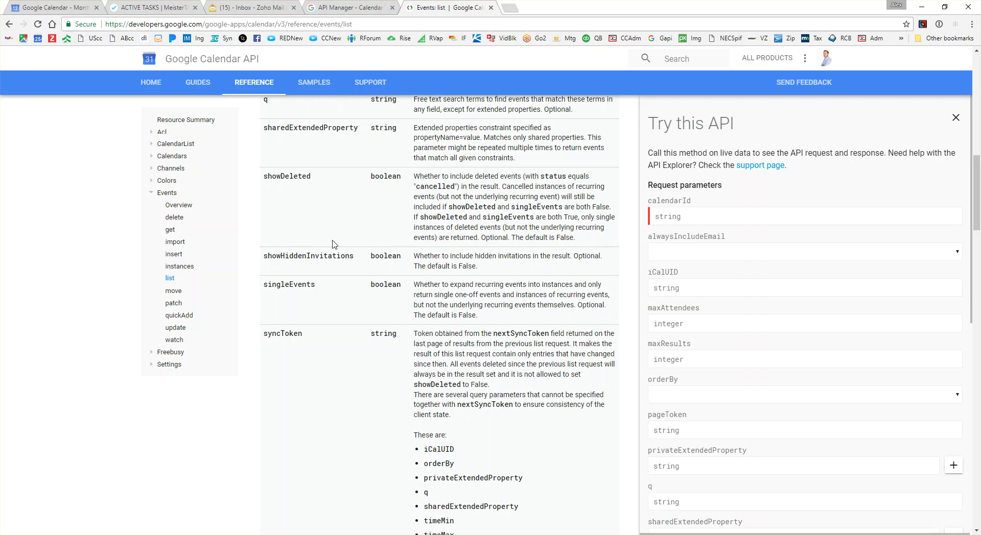
left_click_drag(267, 284, 322, 285)
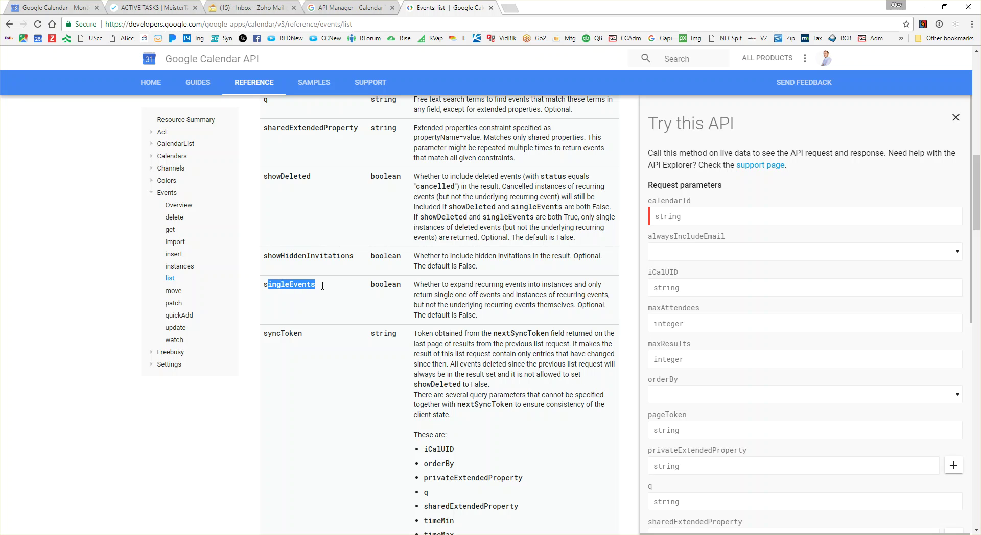
left_click(444, 305)
Highlight the timeMin and timeMax parameters and their example timestamps, e.g. 2011-06-03T10:00:00-07:00
scroll(366, 250, "down", 3)
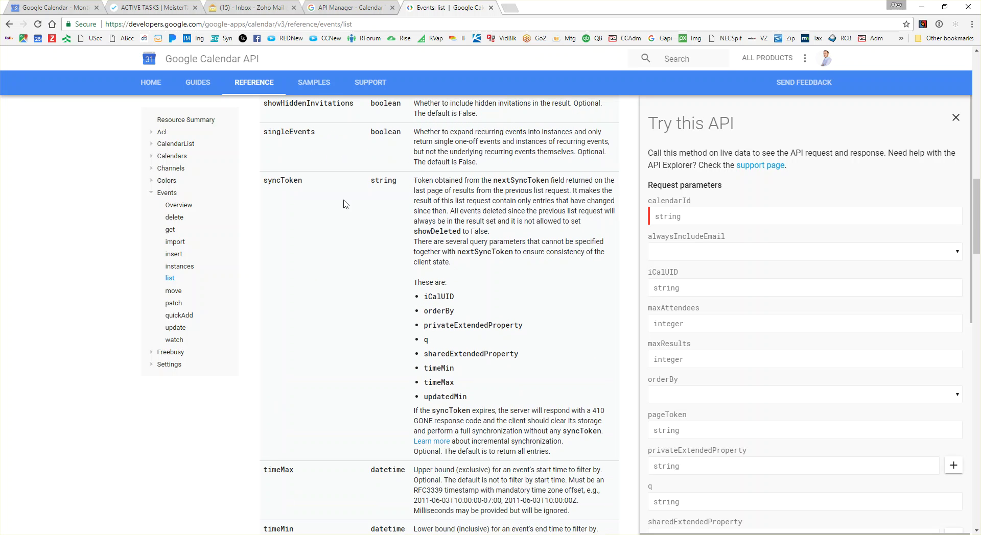
scroll(404, 225, "down", 6)
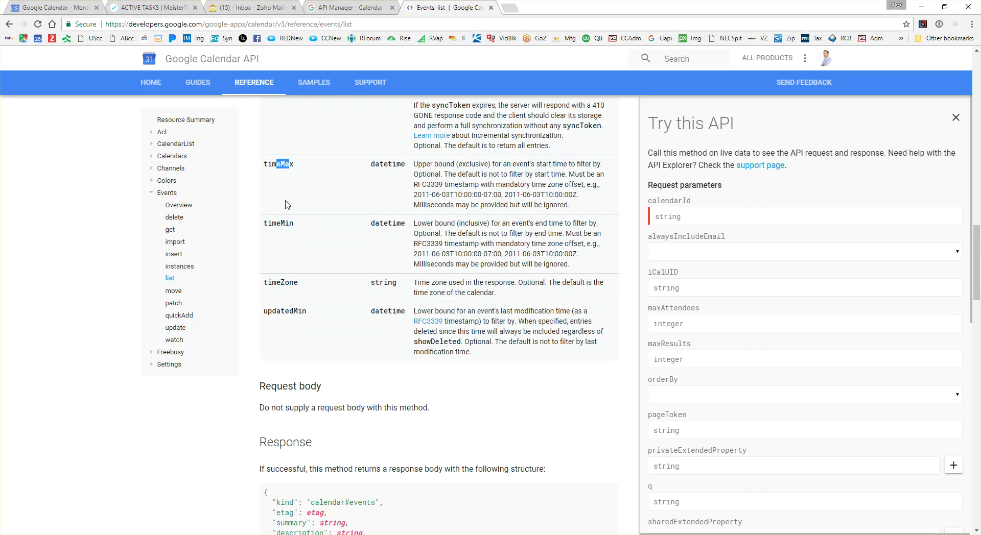
left_click_drag(268, 224, 303, 226)
left_click_drag(271, 164, 290, 166)
double_click(264, 165)
left_click_drag(415, 195, 503, 197)
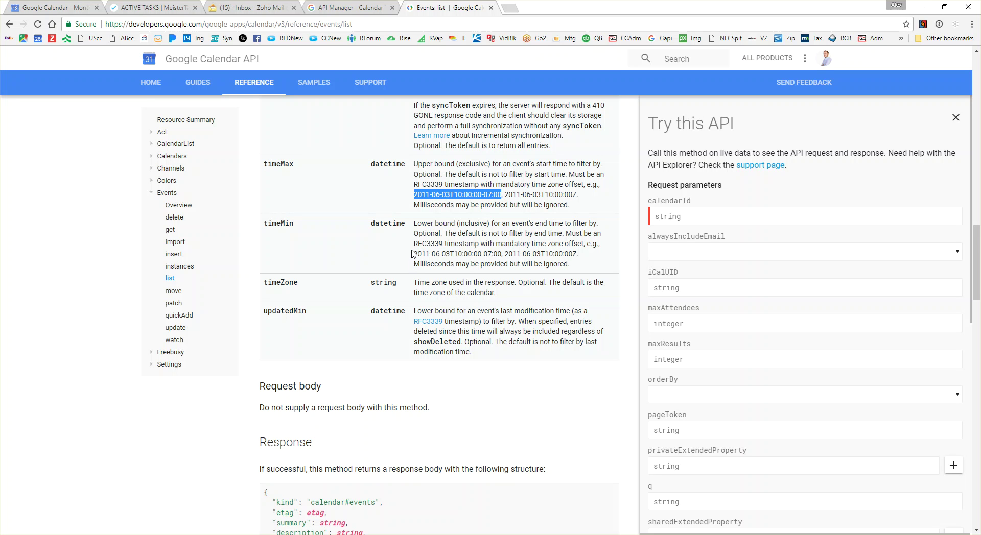
left_click_drag(415, 254, 504, 257)
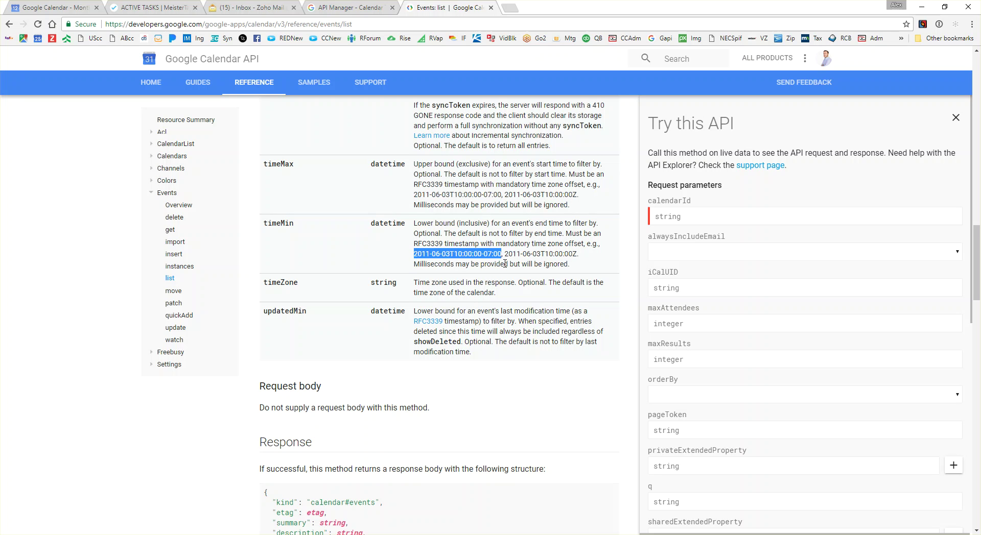
left_click(515, 330)
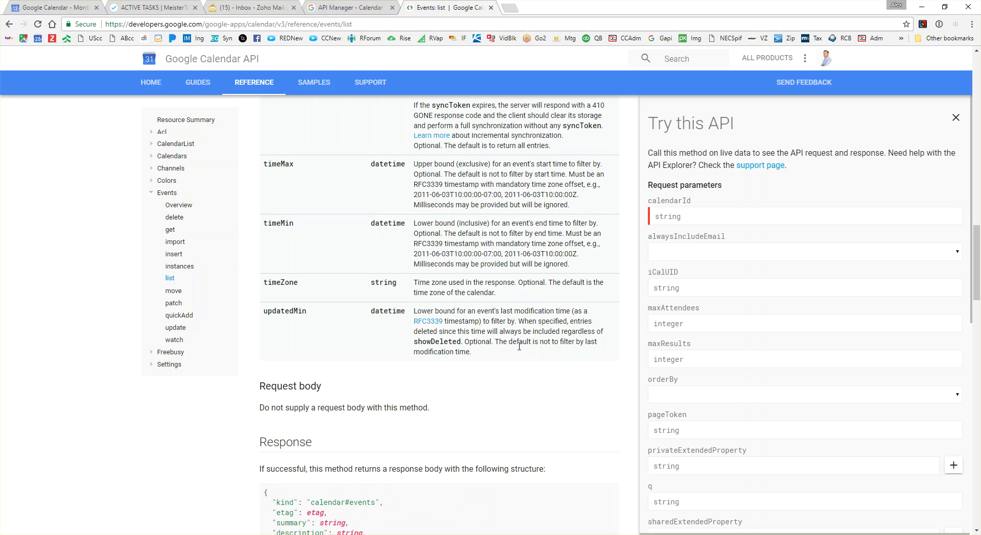
Scroll back up and select the q parameter name, the free-text search terms
scroll(519, 346, "up", 10)
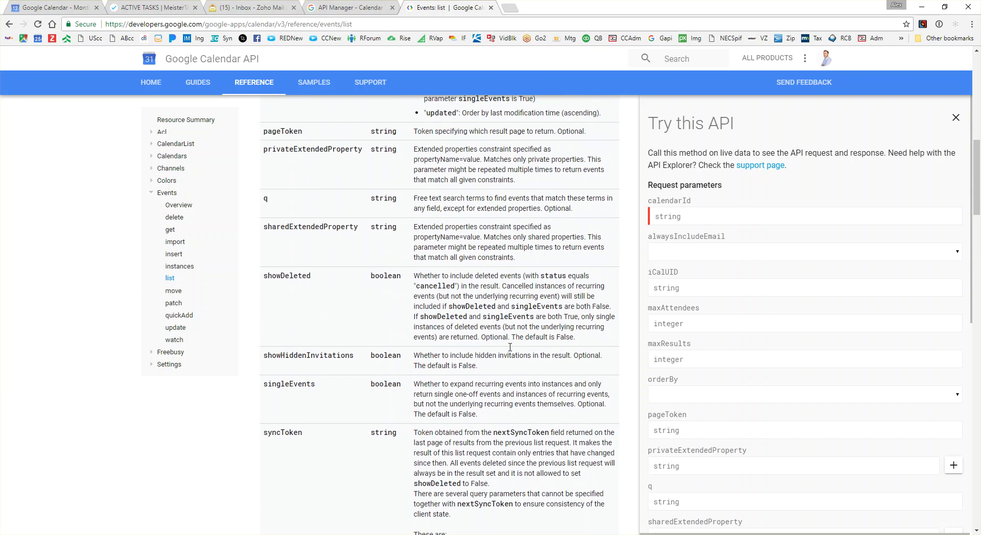
double_click(264, 201)
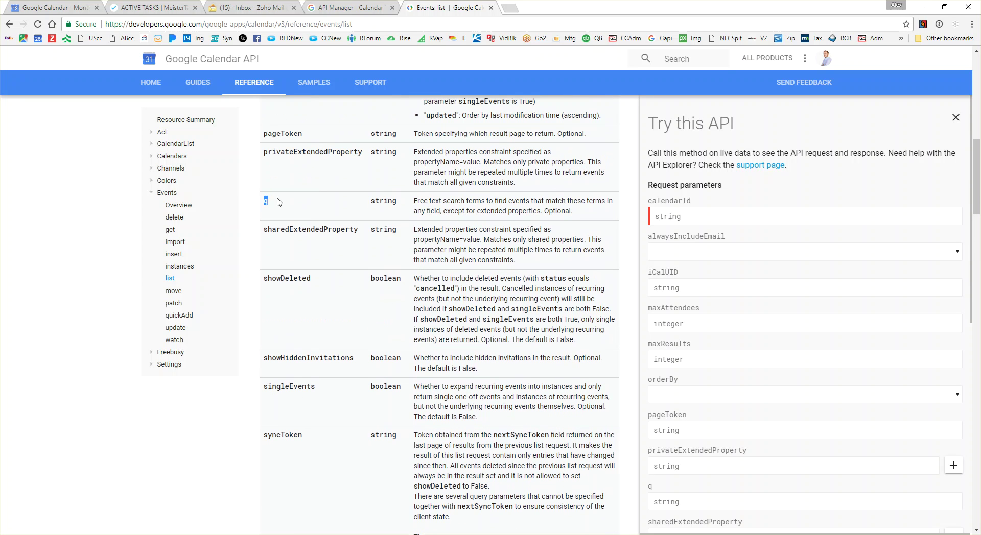
left_click(403, 198)
double_click(266, 201)
left_click(217, 534)
Show Church Calendar's X-Ray Actions, including Refresh, Set q, Set timeMin and Set timeMax
left_click(217, 509)
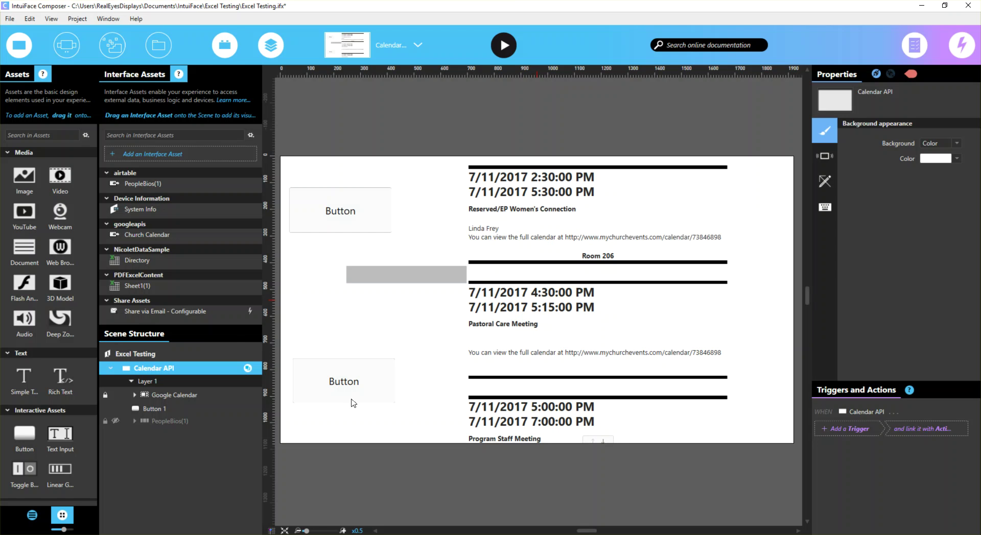
left_click(168, 234)
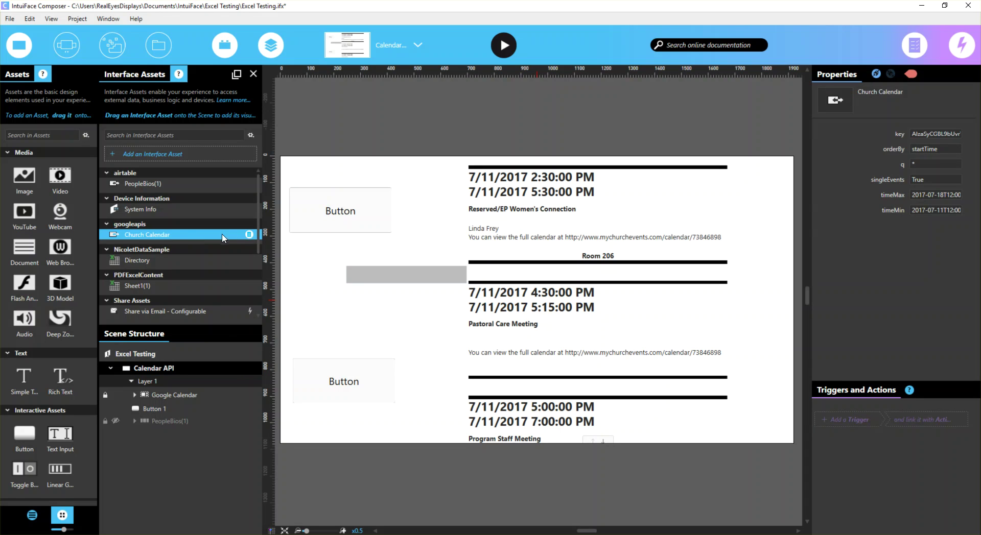
left_click(250, 235)
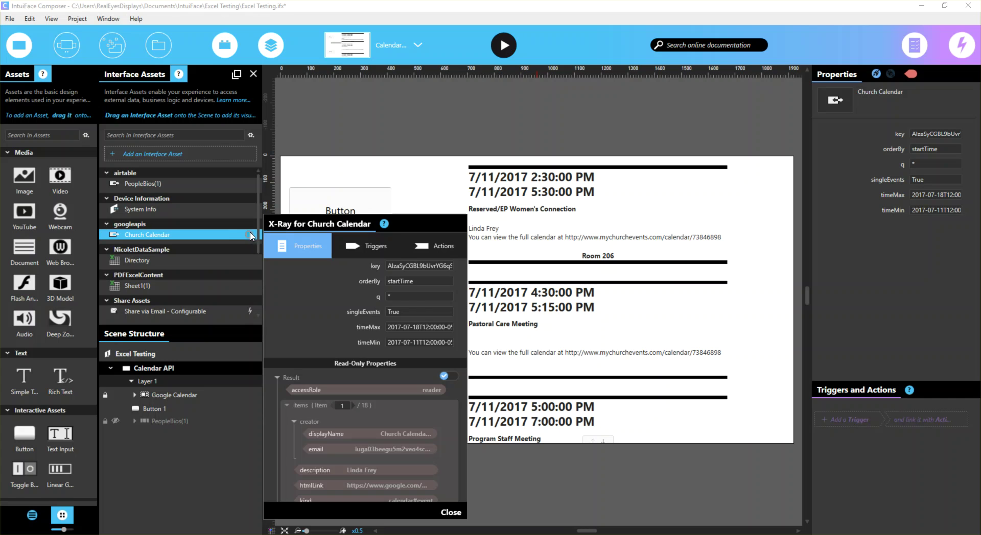
left_click_drag(410, 223, 411, 127)
left_click(434, 149)
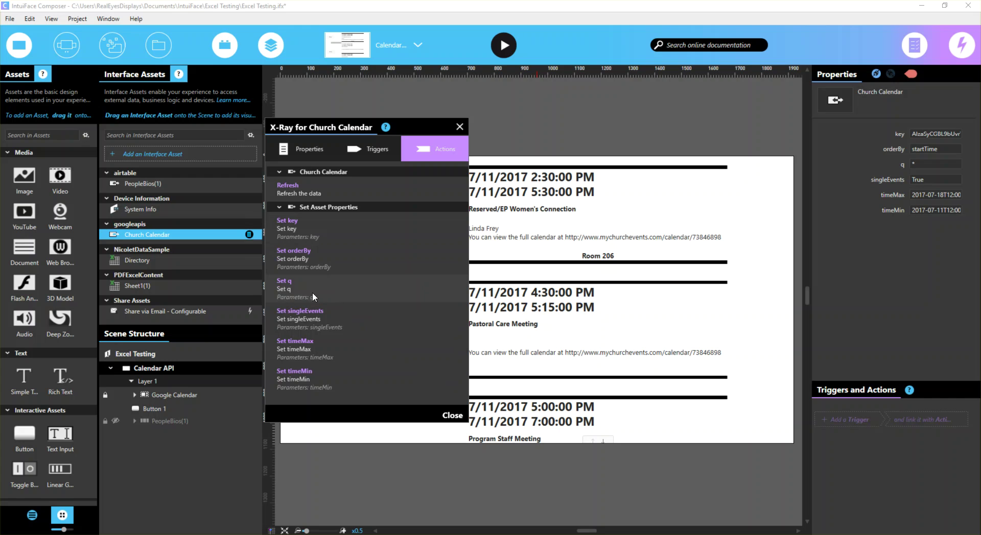
left_click_drag(369, 127, 182, 116)
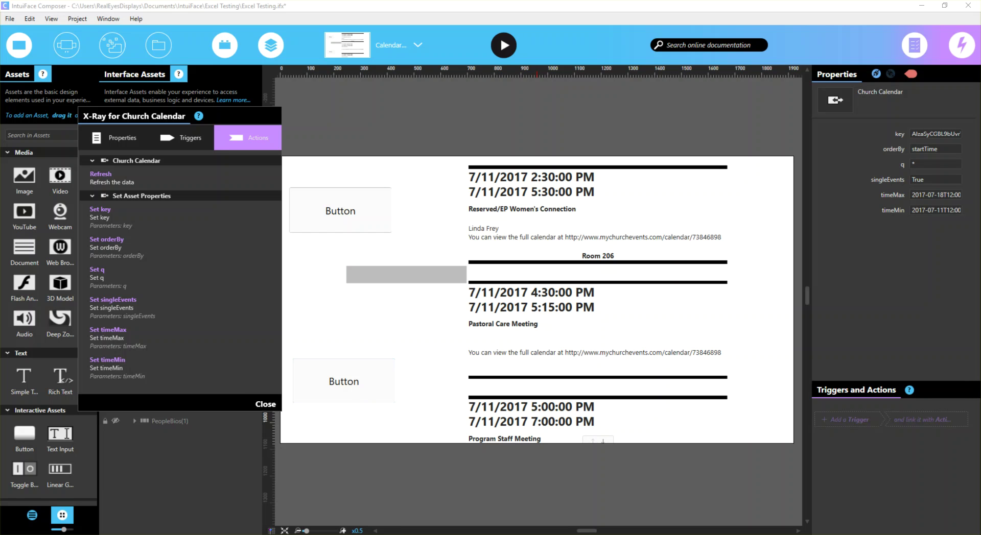
Back in Chrome, highlight the Events: list GET request URL at the top of the page
key("alt+Tab")
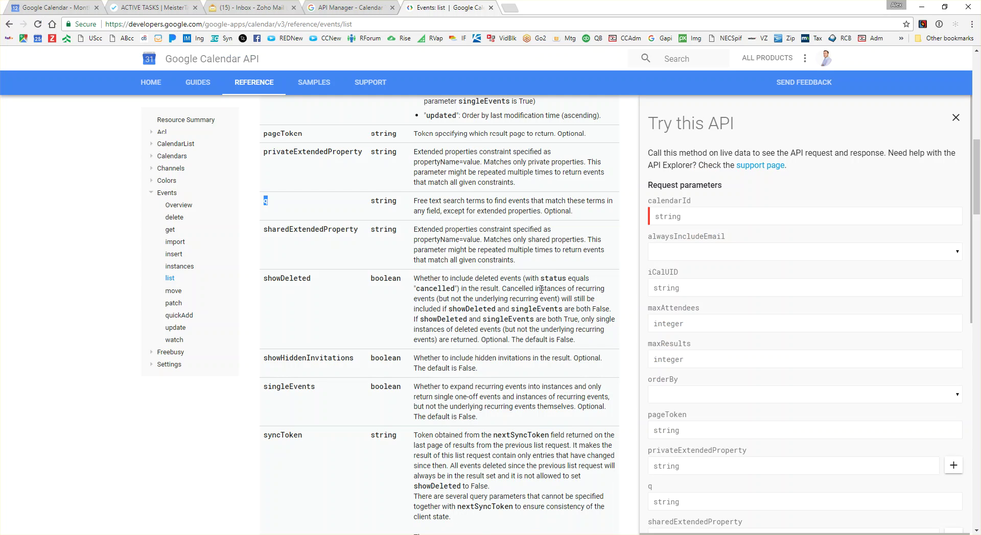
scroll(541, 289, "up", 11)
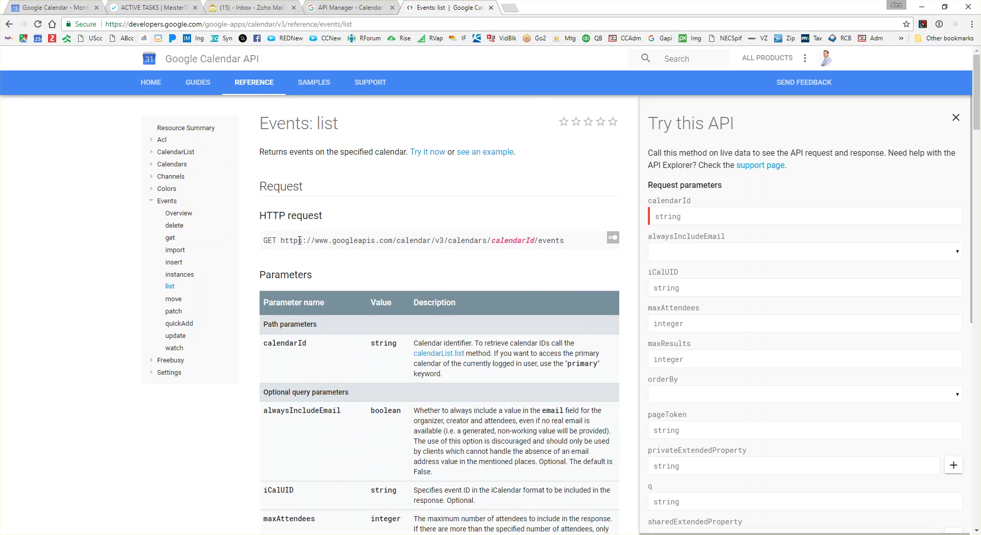
left_click_drag(280, 241, 565, 237)
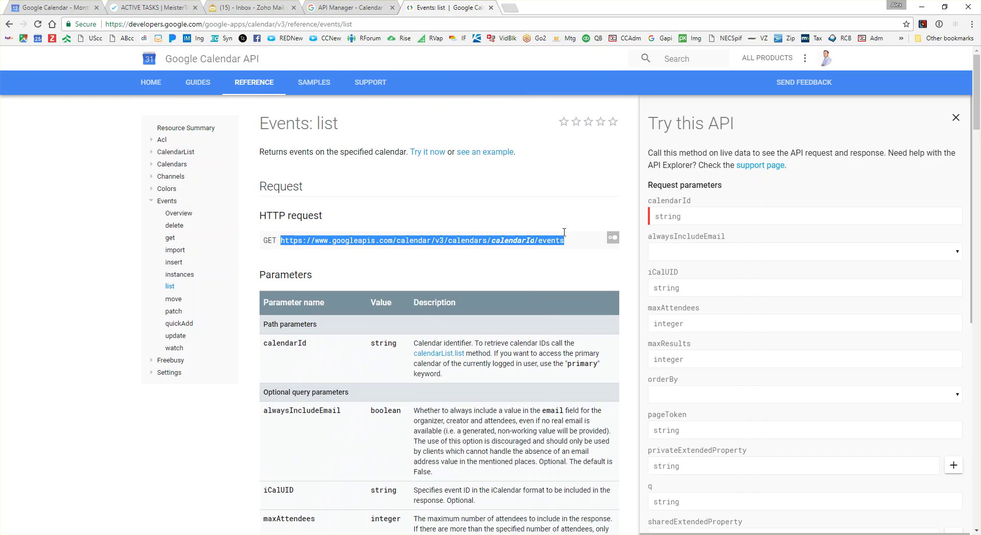
left_click(552, 342)
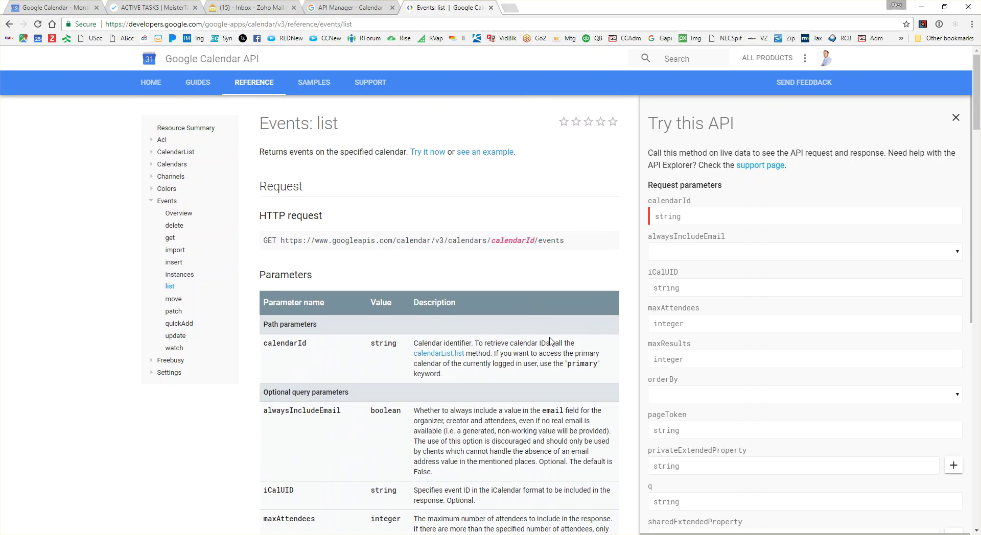